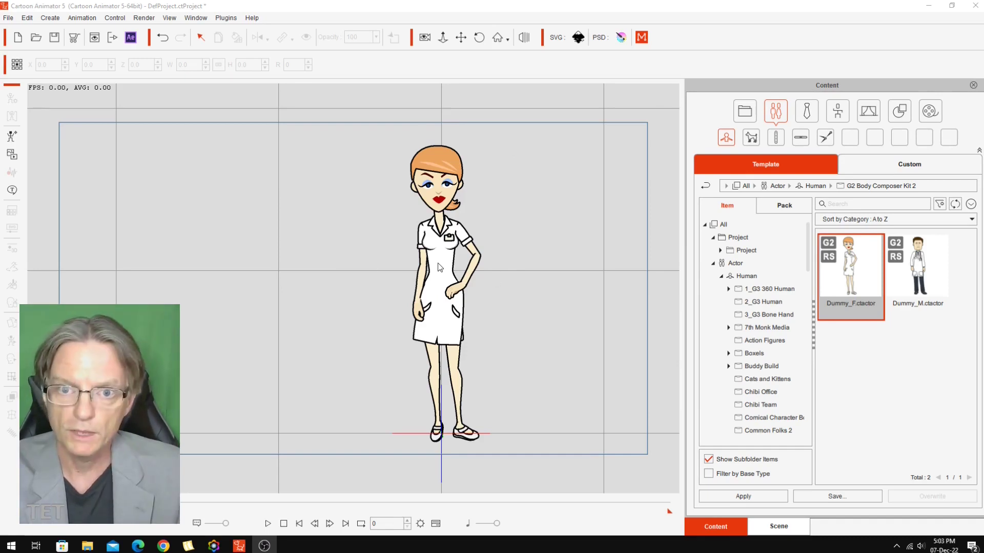
# Select the female dummy character standing on the stage
pyautogui.click(449, 287)
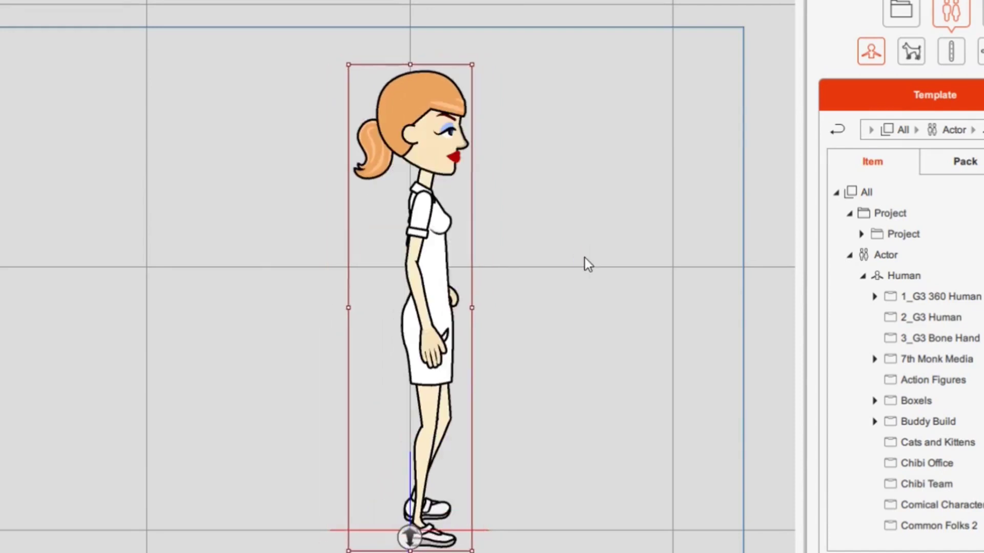
pyautogui.click(585, 257)
pyautogui.click(585, 257)
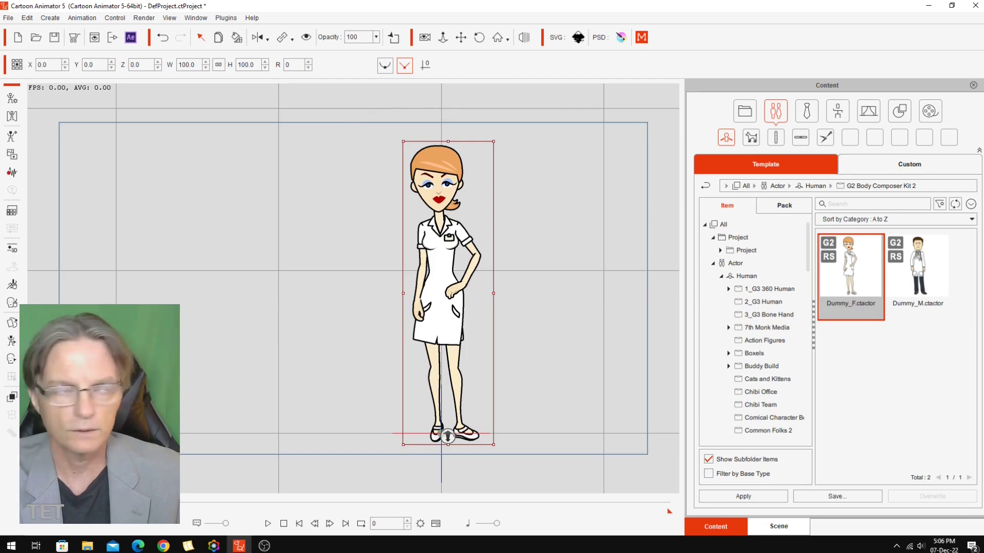
# Switch to the web browser in full size and look through the G2 Power Tools packs in the Reallusion Content Store
pyautogui.hotkey('alt', 'Tab')
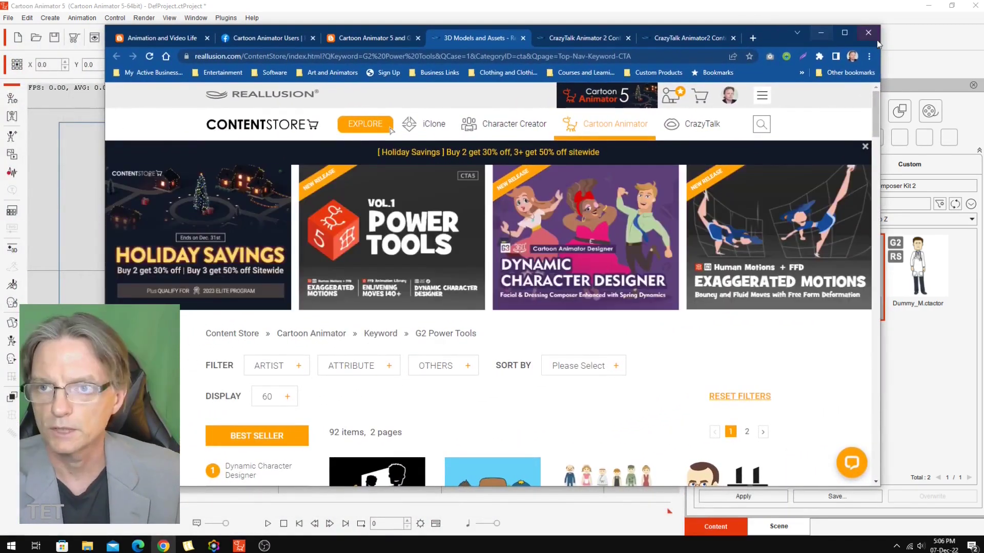
pyautogui.click(847, 32)
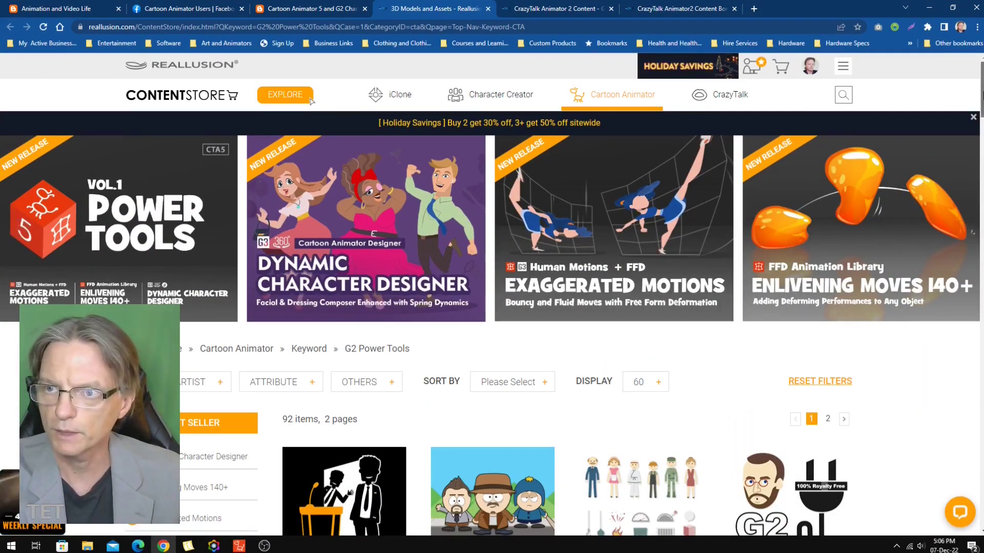
pyautogui.scroll(-3, 311, 100)
pyautogui.scroll(-3, 311, 75)
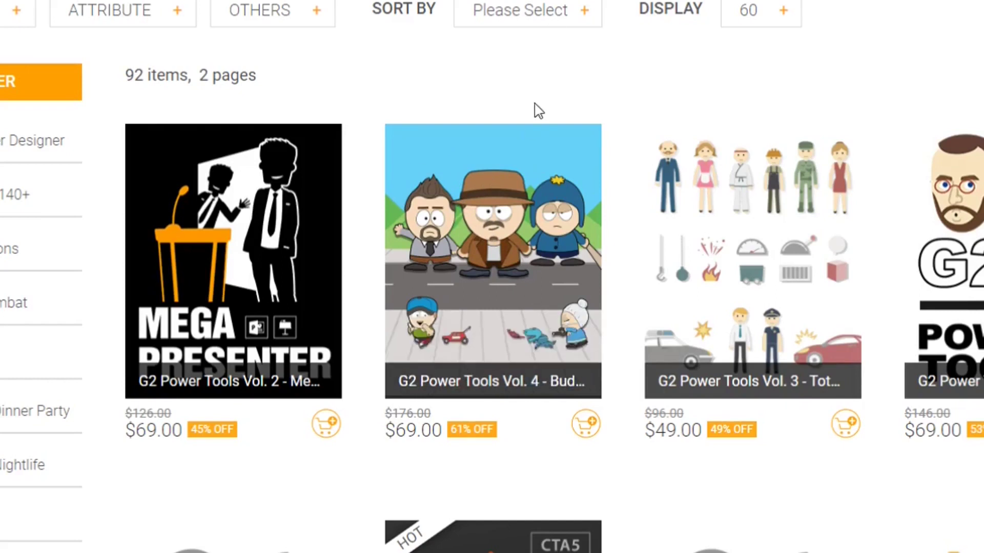
pyautogui.moveTo(527, 172)
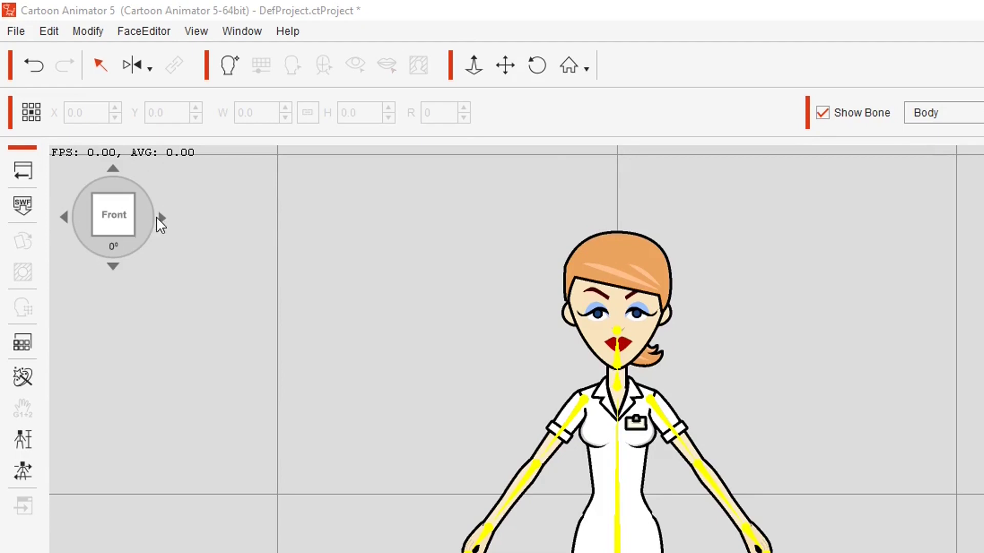
# Examine the female character from every horizontal angle and in the top and bottom views
pyautogui.click(160, 219)
pyautogui.click(161, 218)
pyautogui.click(161, 219)
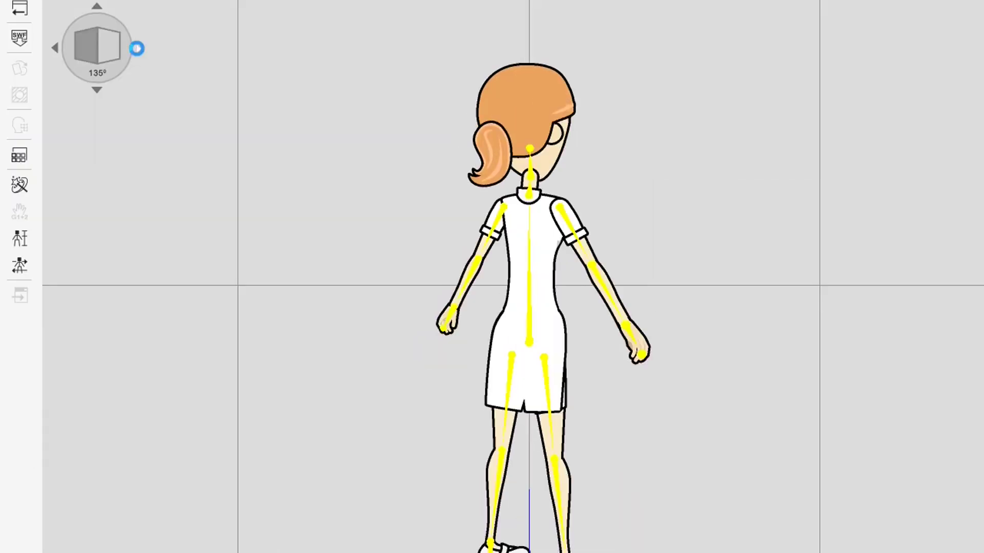
pyautogui.click(137, 49)
pyautogui.click(140, 51)
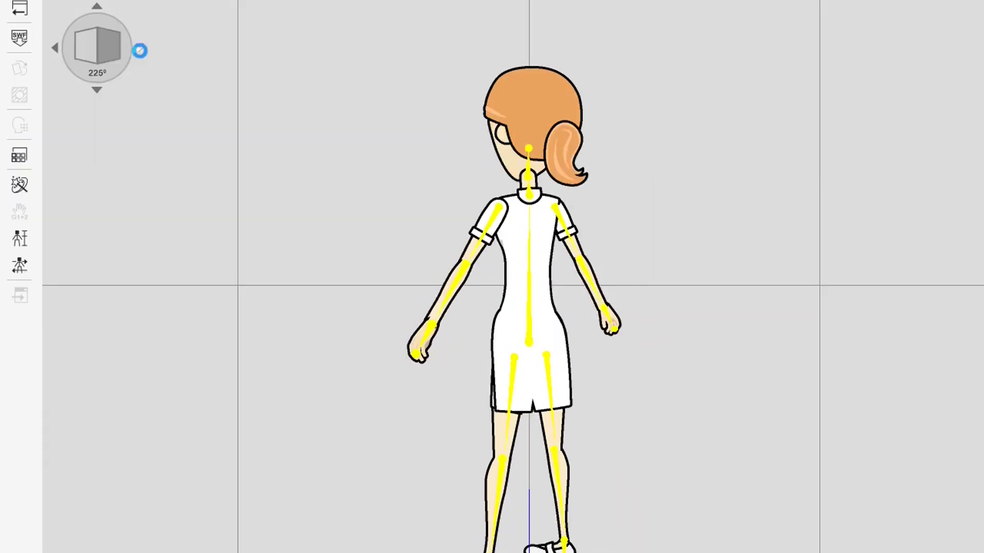
pyautogui.click(141, 51)
pyautogui.click(140, 52)
pyautogui.click(140, 51)
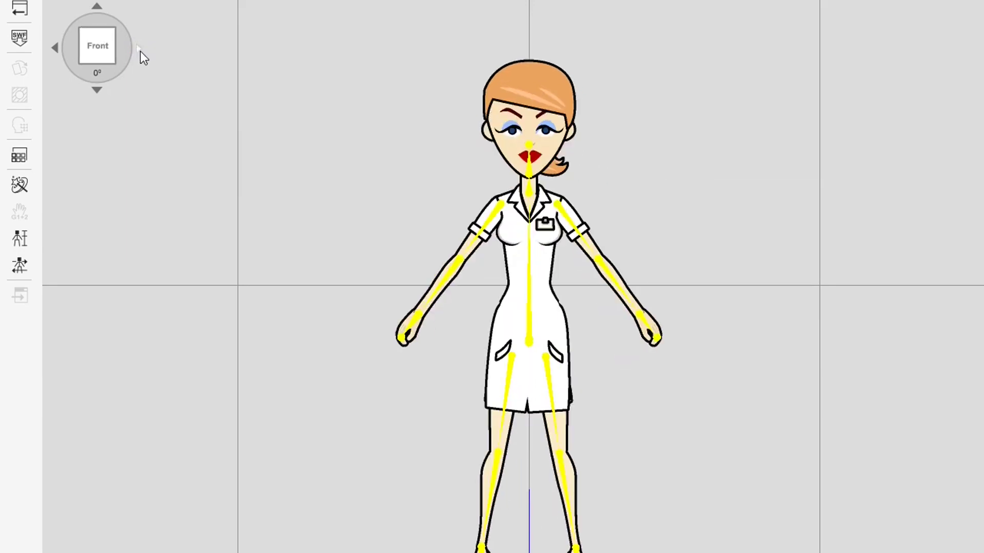
pyautogui.click(97, 7)
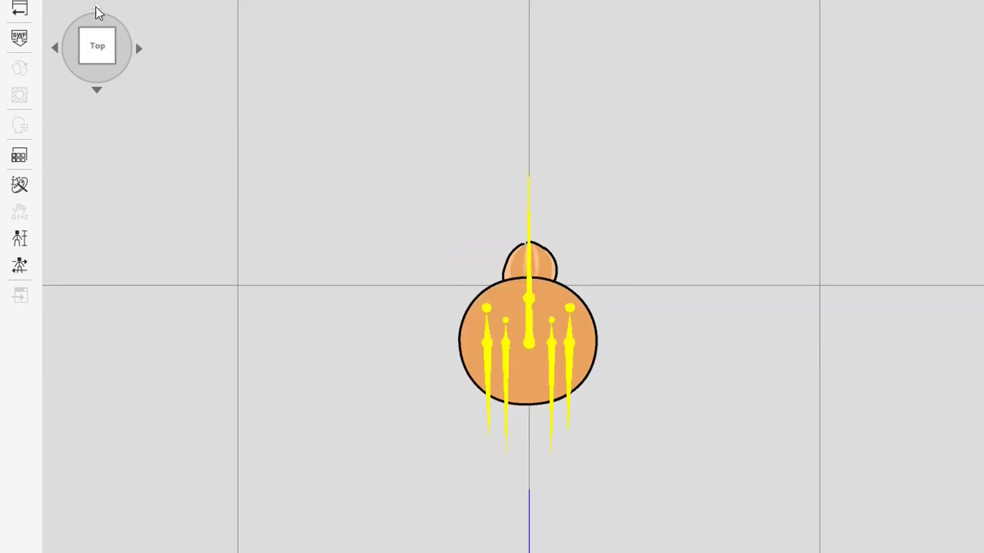
pyautogui.click(96, 91)
pyautogui.click(97, 91)
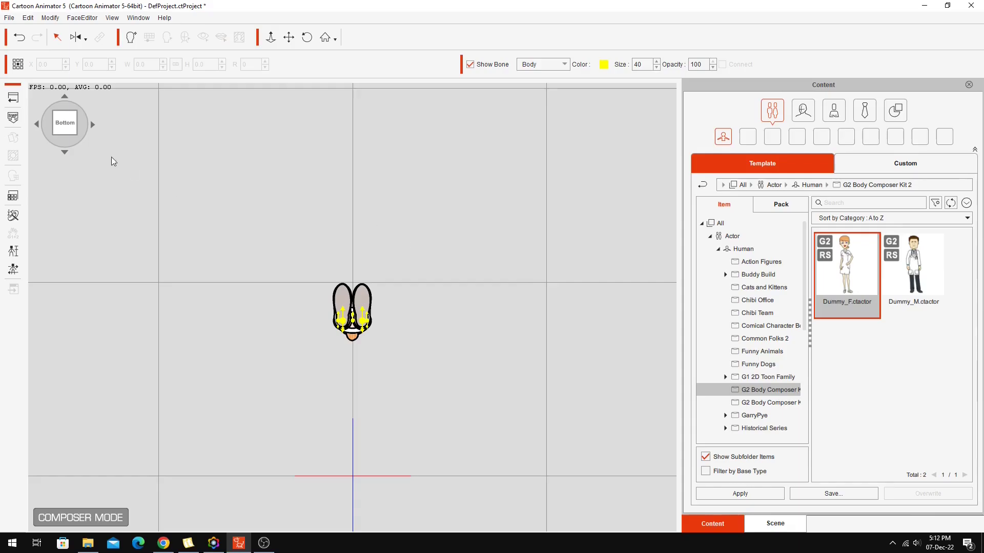
pyautogui.click(97, 6)
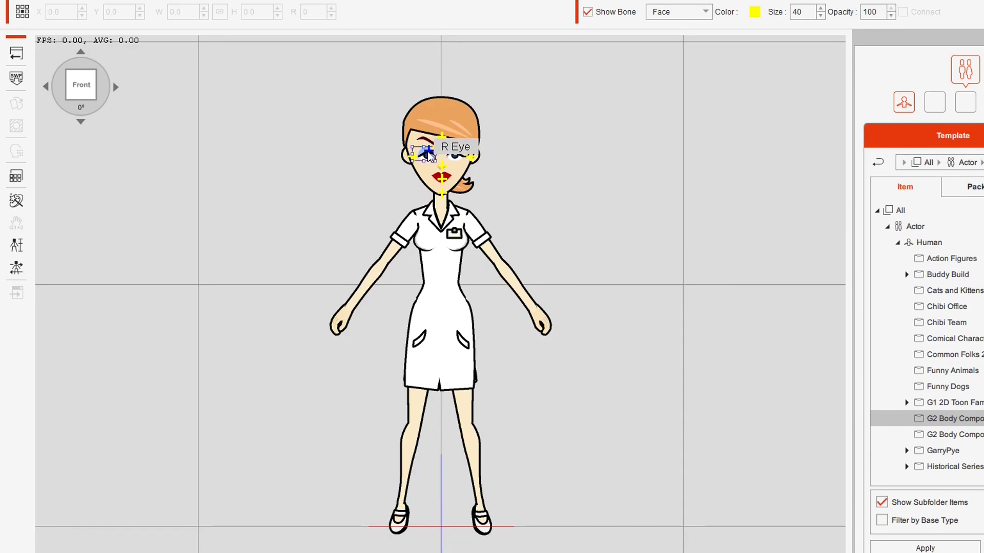
# Try moving the right eye off the face to about X -46.5, Y 156.1 in the front view without Angle Linked, comparing it at 315°
pyautogui.moveTo(428, 152); pyautogui.dragTo(323, 153)
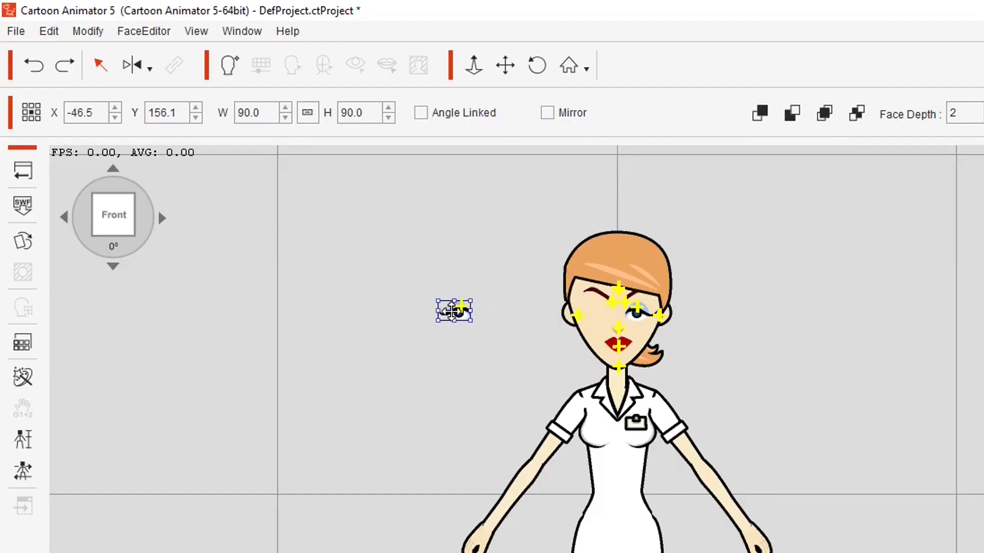
pyautogui.moveTo(451, 311); pyautogui.dragTo(452, 310)
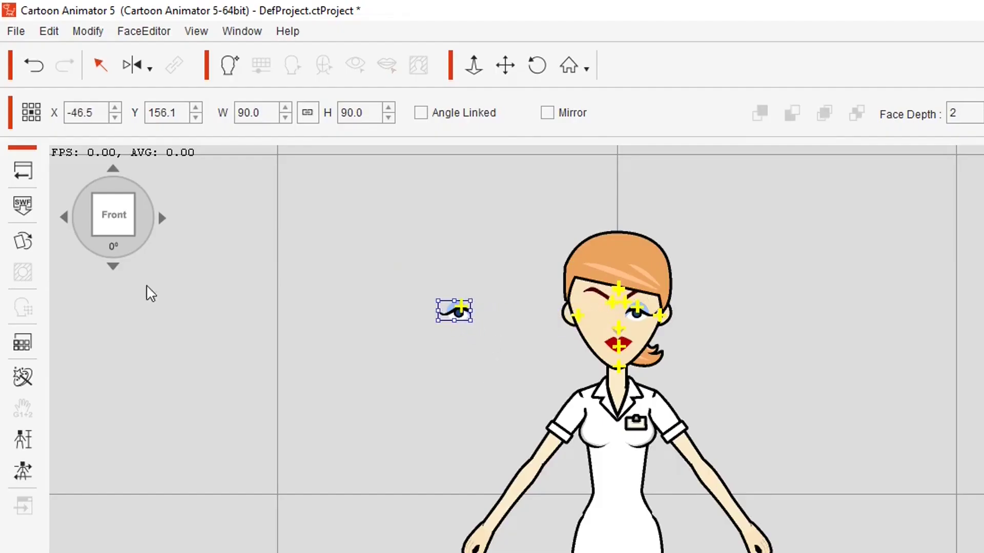
pyautogui.click(64, 218)
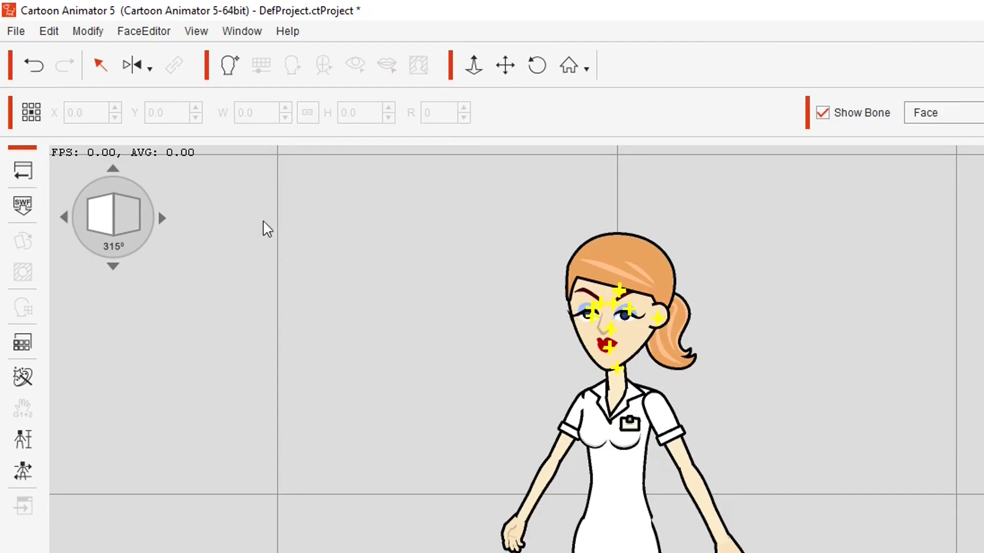
pyautogui.click(162, 219)
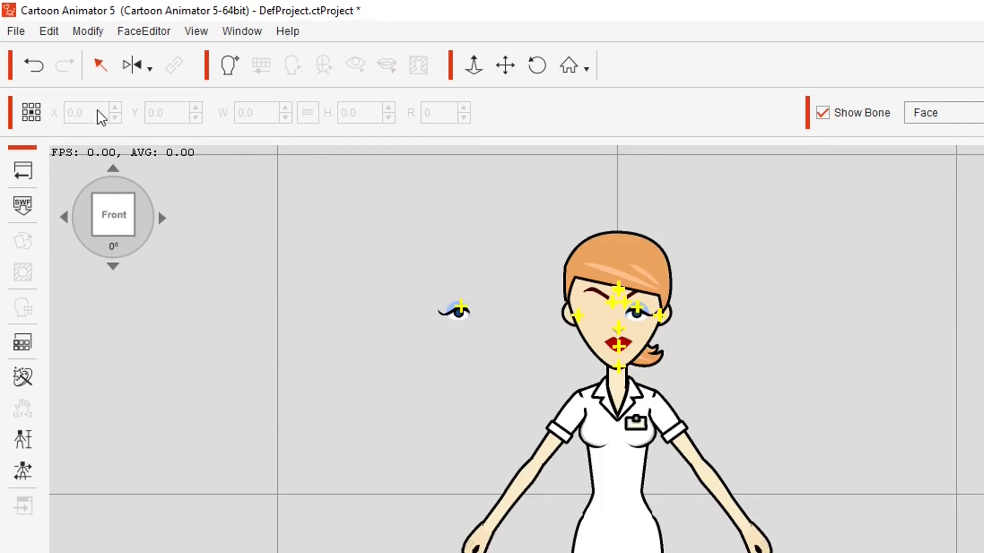
pyautogui.click(34, 65)
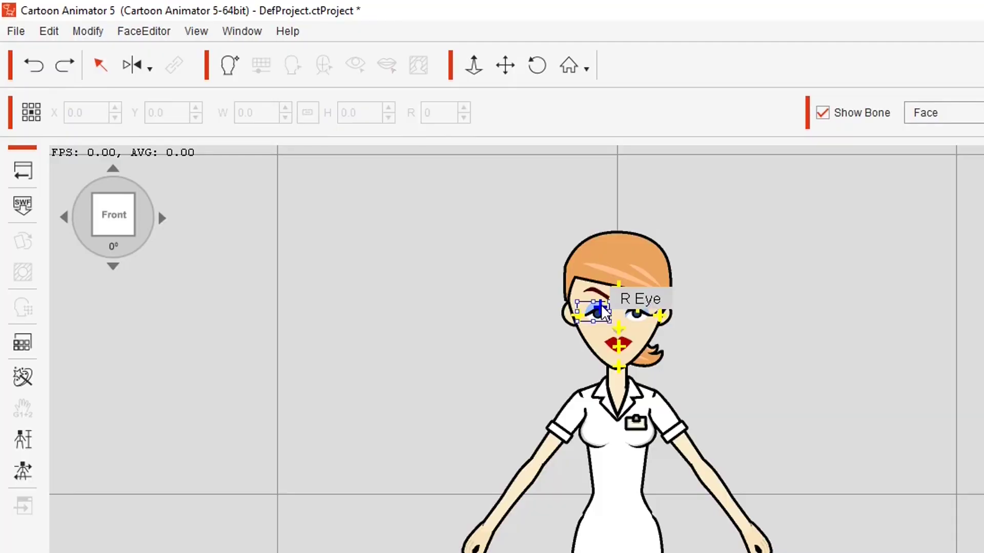
# Try moving the right eye off the face to about X -34.6, Y 150.8 with Angle Linked enabled, comparing the other view angles
pyautogui.click(339, 178)
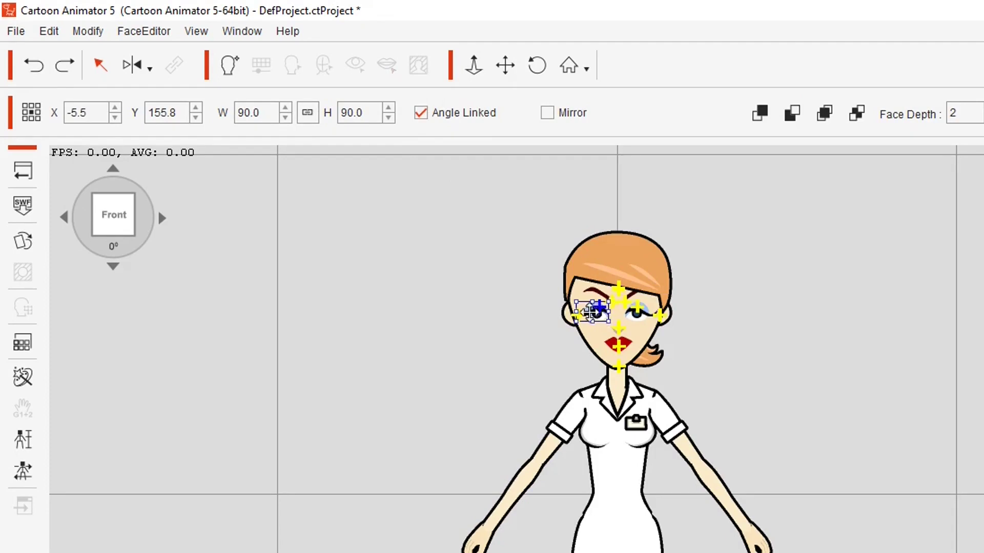
pyautogui.moveTo(589, 312); pyautogui.dragTo(488, 328)
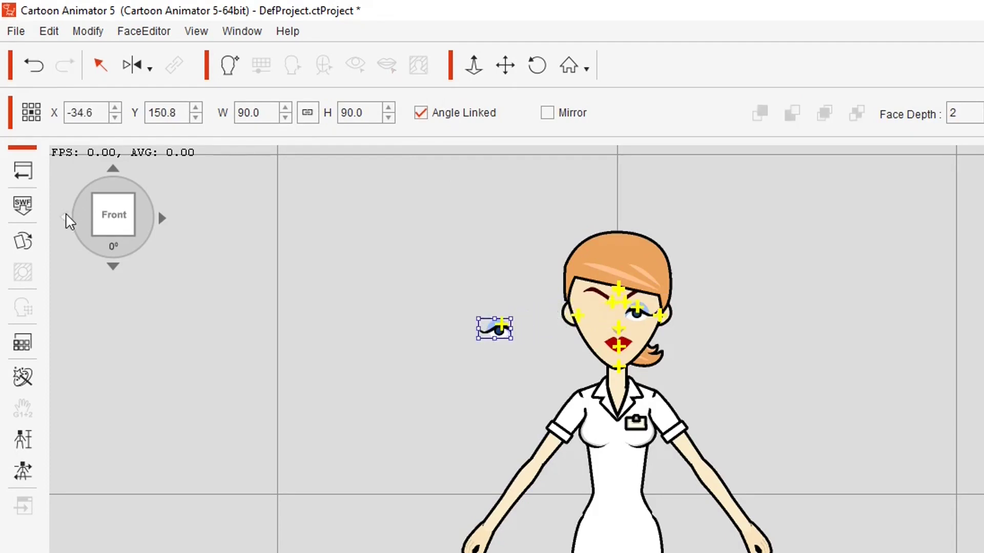
pyautogui.click(65, 217)
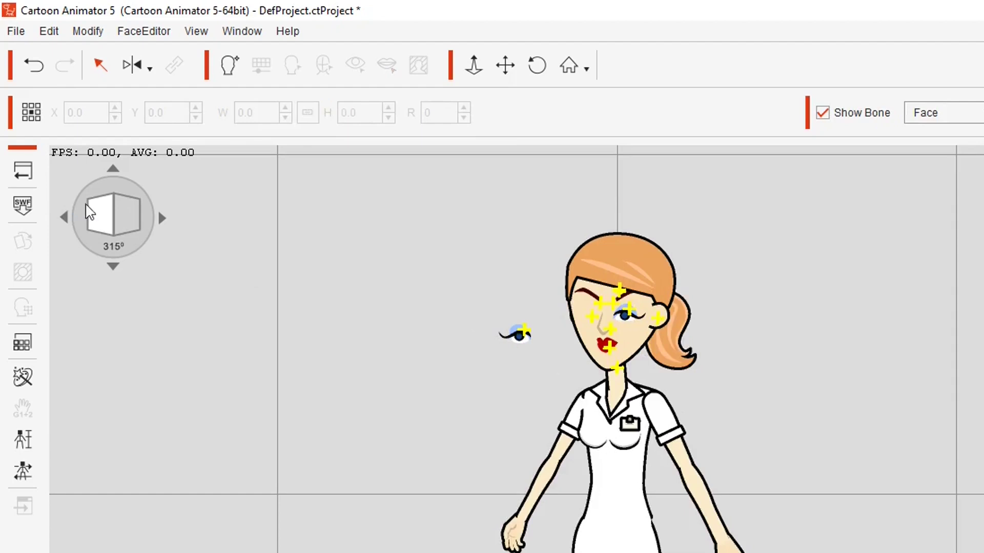
pyautogui.click(67, 218)
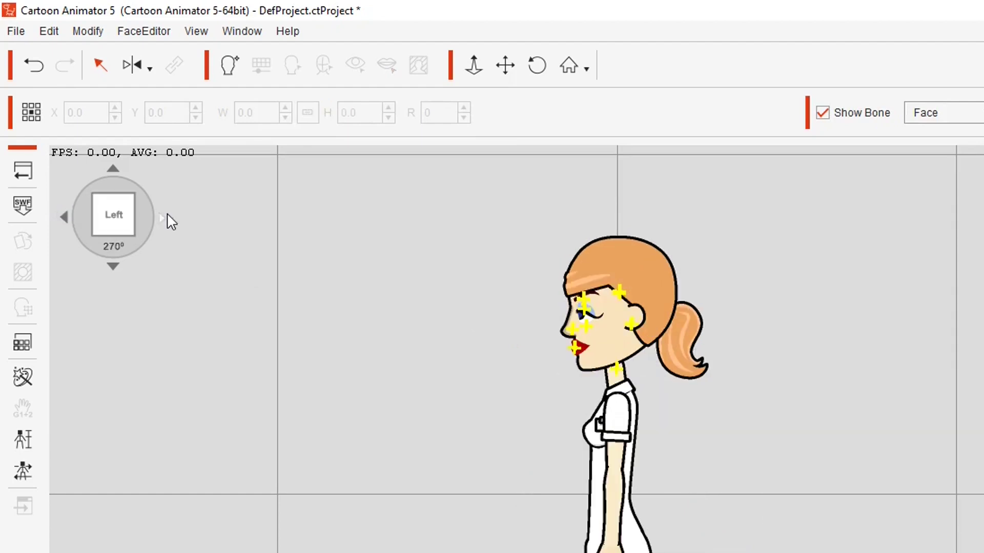
pyautogui.click(162, 217)
pyautogui.click(162, 217)
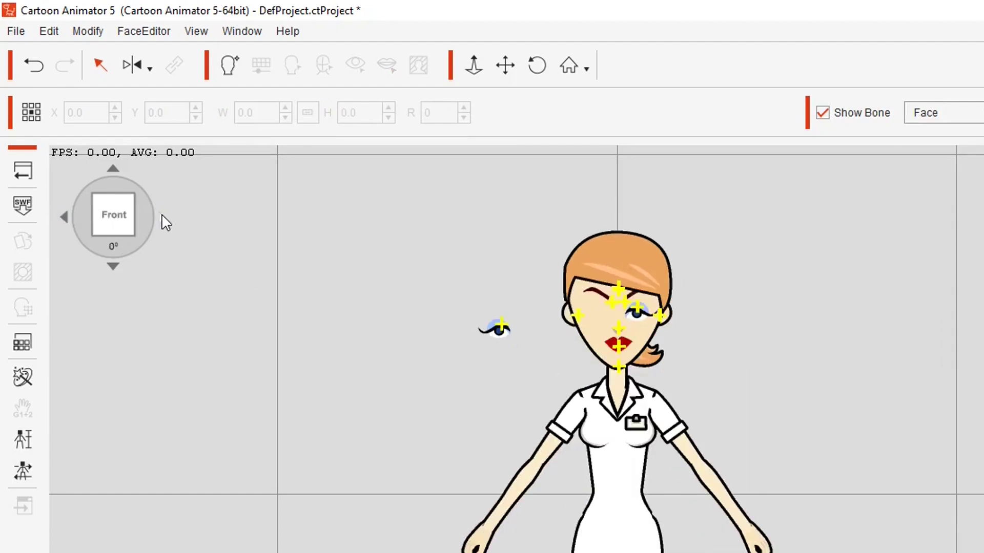
pyautogui.click(162, 217)
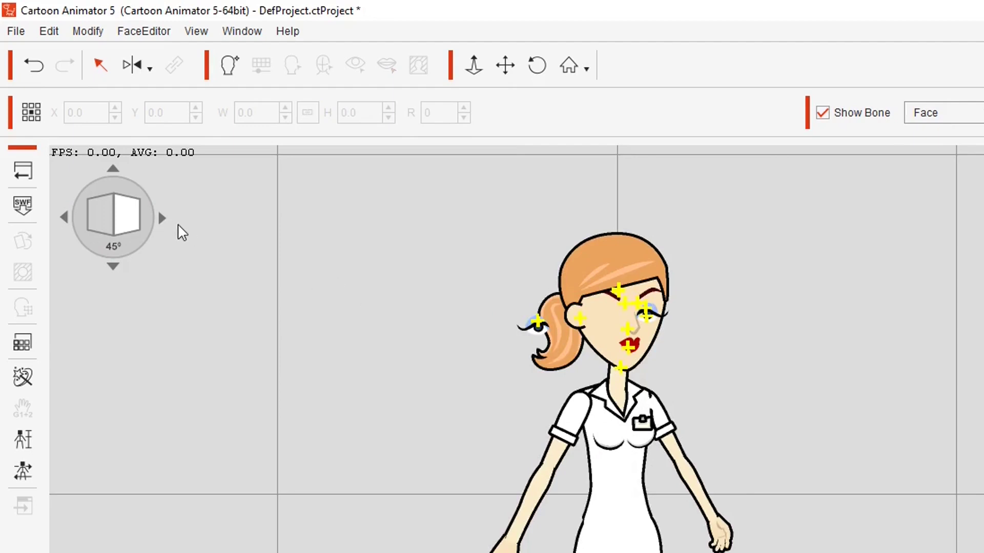
pyautogui.click(163, 218)
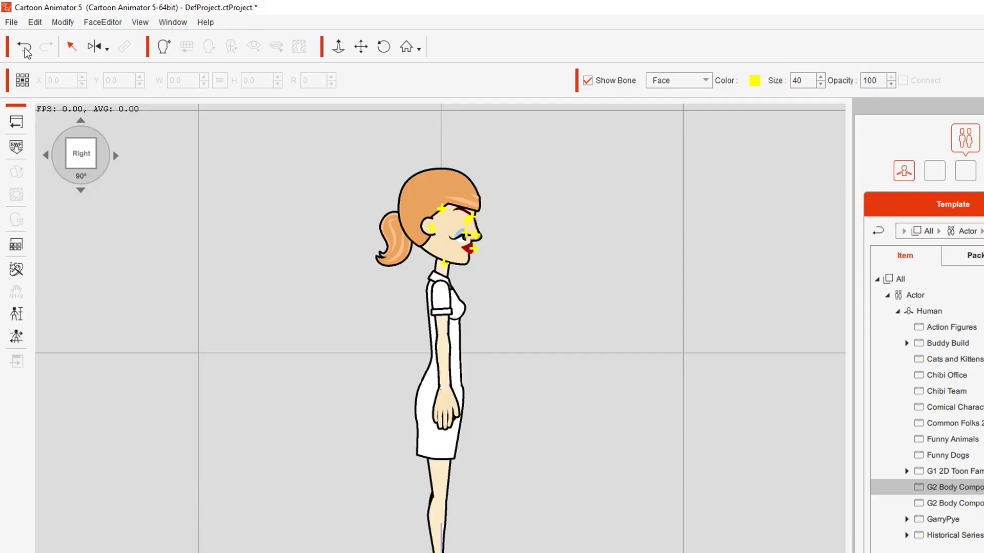
pyautogui.click(24, 49)
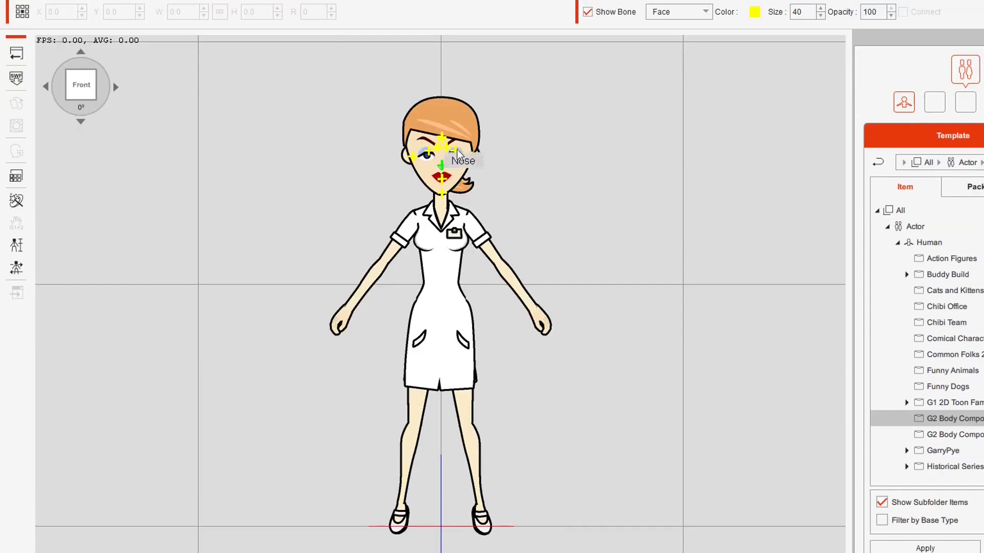
# Try moving both eyes above and outside the head with Angle Linked and Mirror enabled, placing the right eye at about X -38, Y 179.9
pyautogui.click(429, 158)
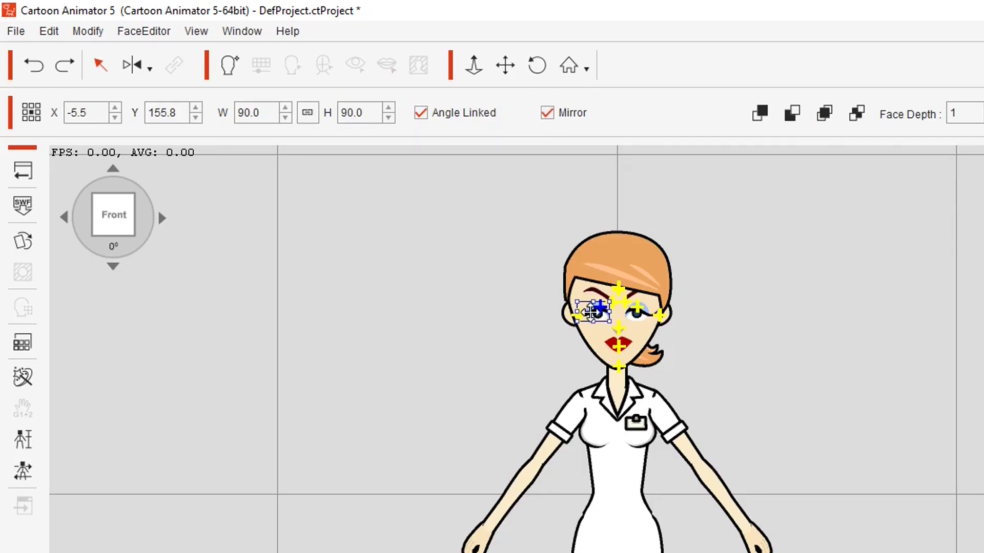
pyautogui.moveTo(590, 311); pyautogui.dragTo(502, 305)
pyautogui.moveTo(488, 269); pyautogui.dragTo(483, 229)
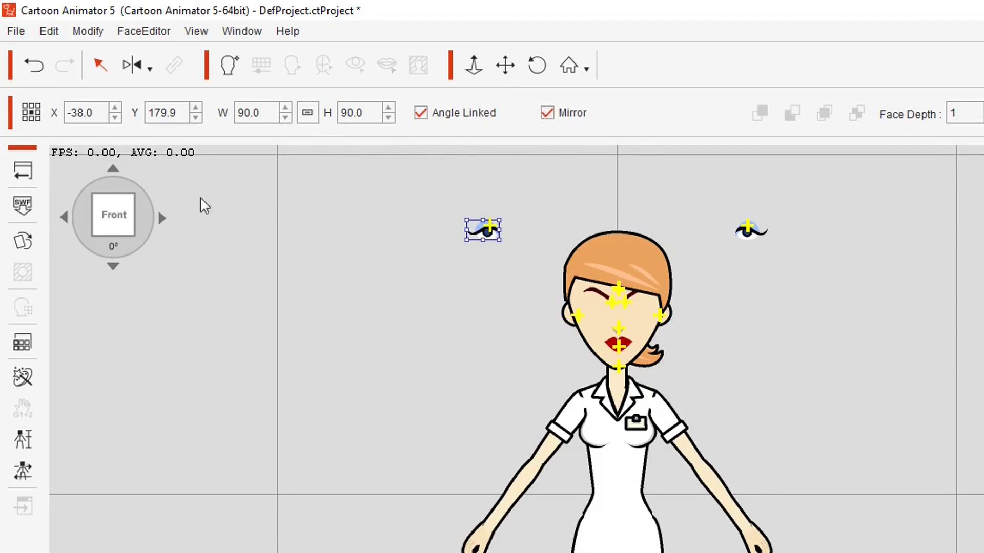
pyautogui.click(66, 218)
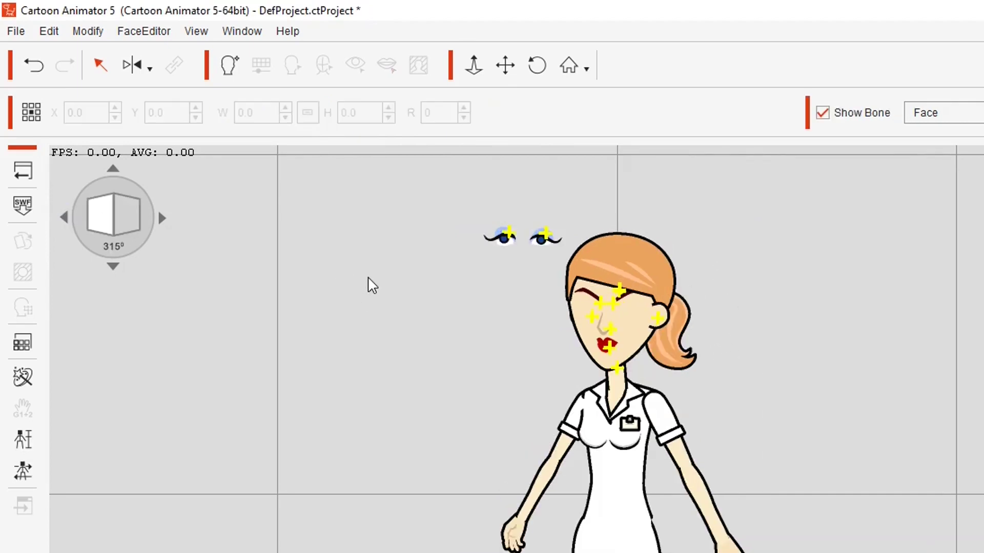
pyautogui.click(162, 218)
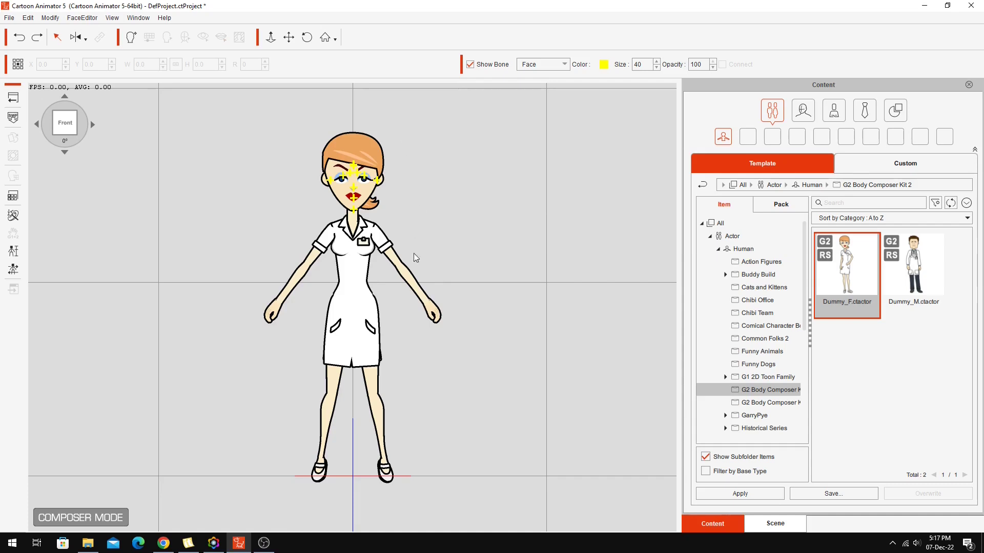
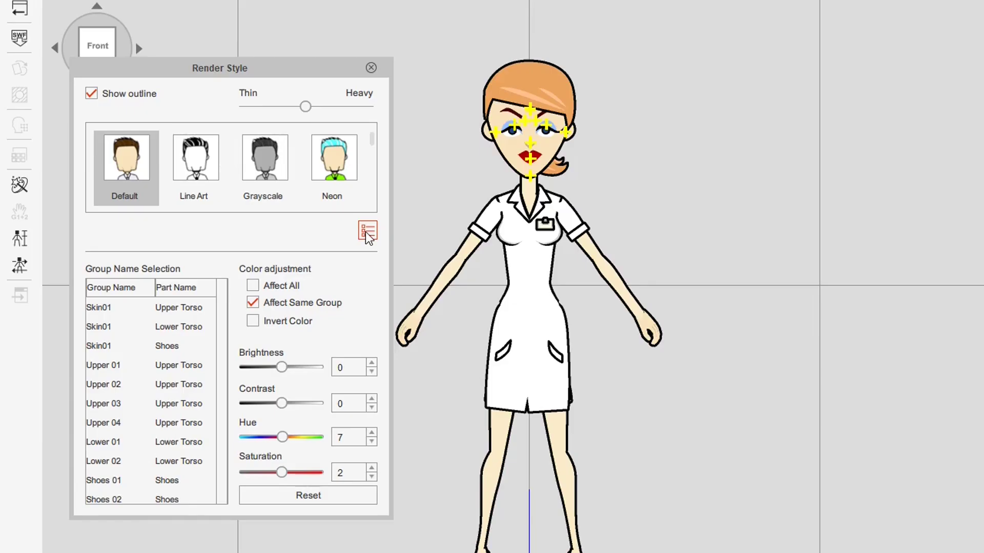
# Expand the render style list, try the Line Art, Grayscale and Neon styles on the character, and restore the Default style
pyautogui.click(367, 233)
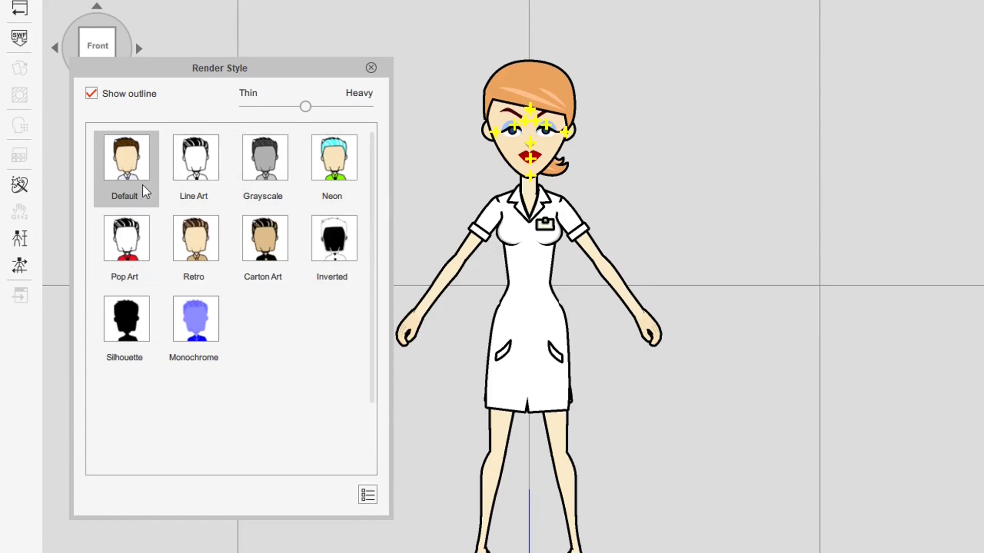
pyautogui.click(201, 159)
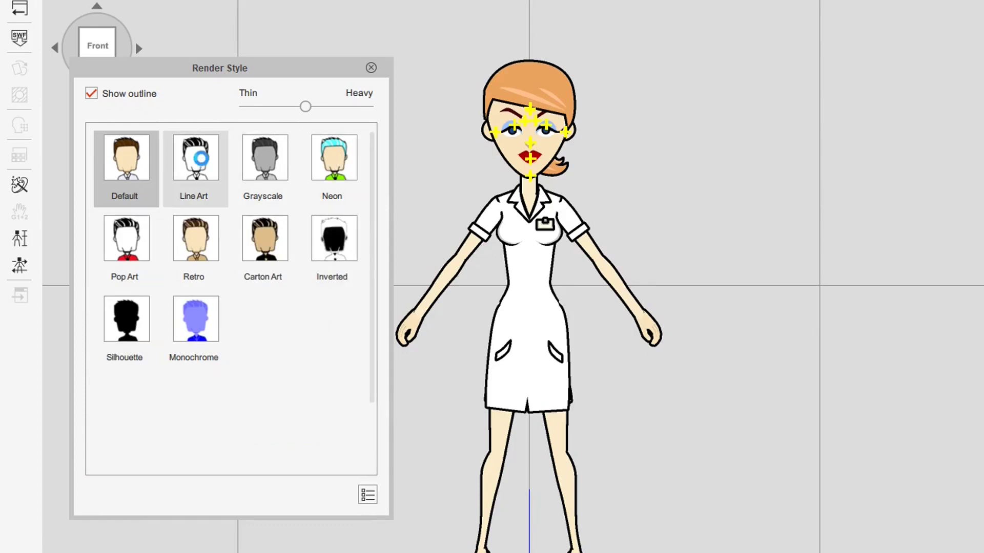
pyautogui.click(282, 170)
pyautogui.click(327, 159)
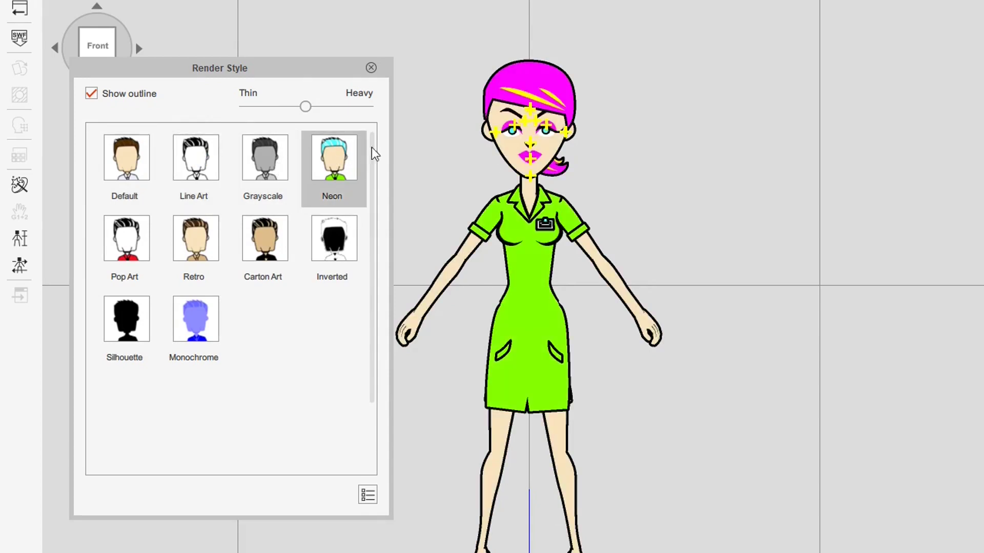
pyautogui.click(121, 165)
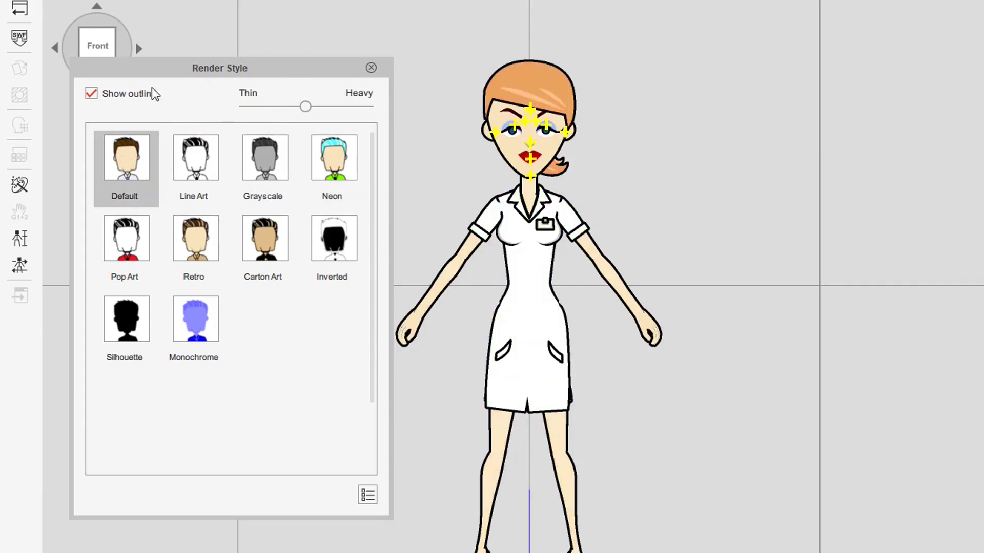
# Make the character's outline slightly thinner while keeping the outline shown
pyautogui.click(95, 95)
pyautogui.moveTo(306, 107)
pyautogui.mouseDown()
pyautogui.moveTo(258, 112)
pyautogui.moveTo(393, 122)
pyautogui.moveTo(297, 107)
pyautogui.mouseUp()
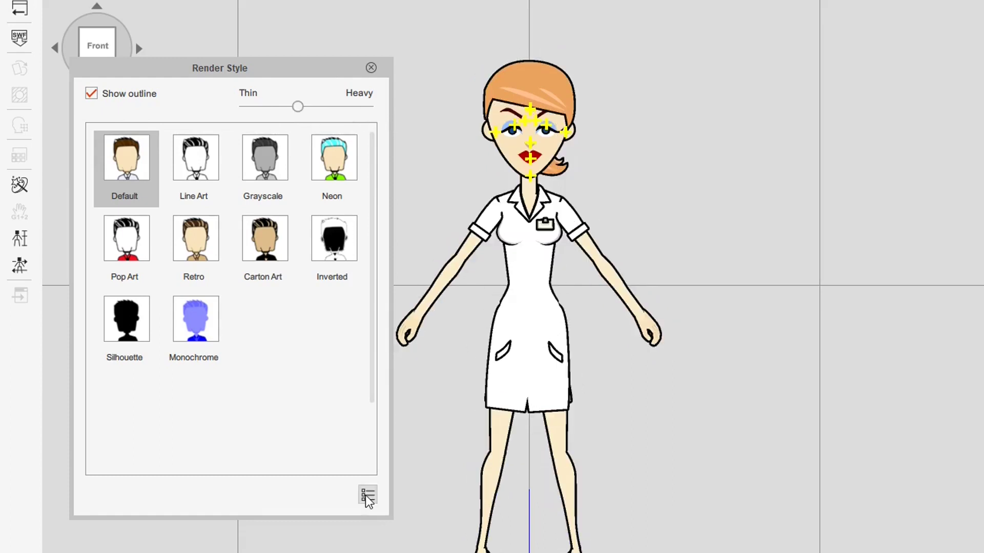
# Show the group color settings and adjust the Skin01 Upper Torso group to hue -11, contrast -23 and brightness 8, affecting the same group
pyautogui.click(368, 496)
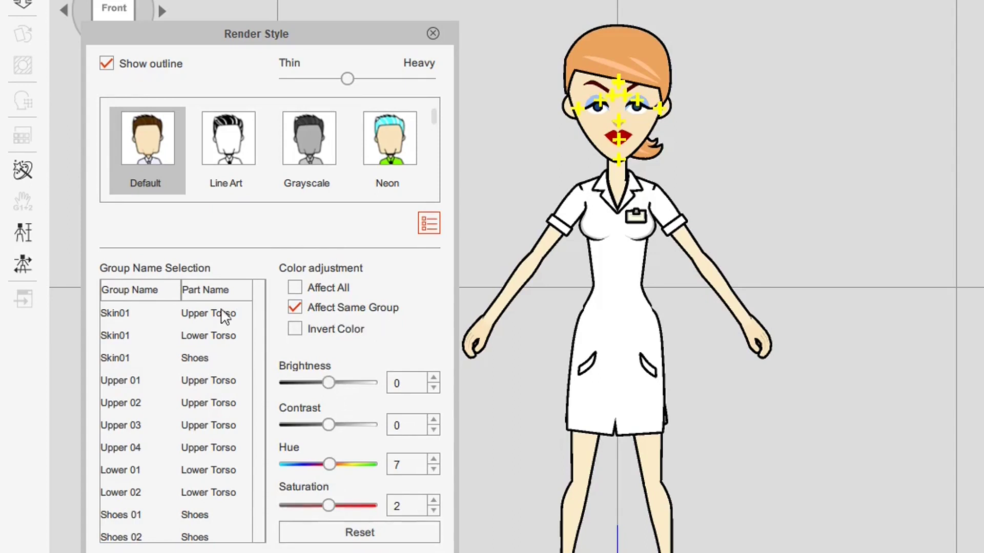
pyautogui.click(124, 313)
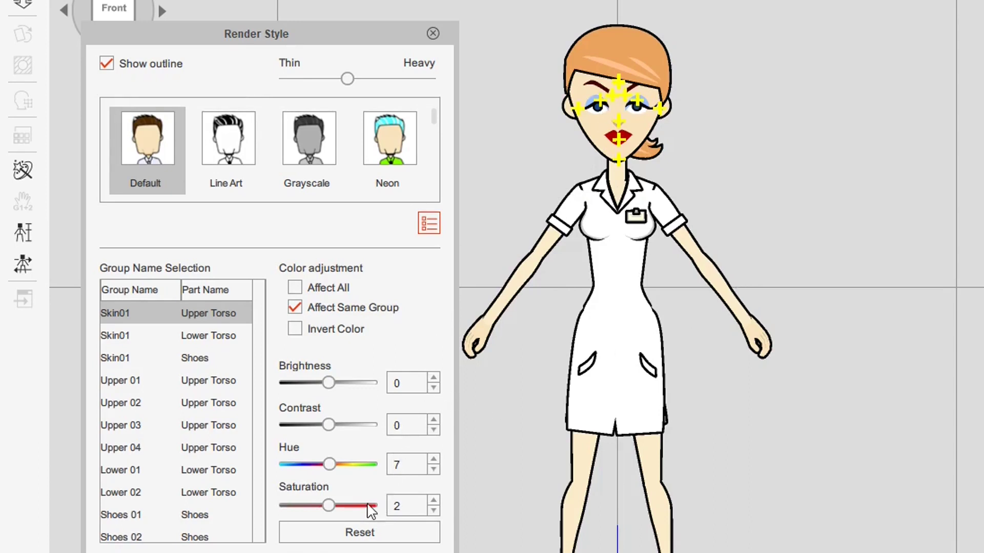
pyautogui.click(333, 468)
pyautogui.moveTo(331, 468)
pyautogui.mouseDown()
pyautogui.moveTo(343, 465)
pyautogui.moveTo(326, 465)
pyautogui.mouseUp()
pyautogui.moveTo(329, 425); pyautogui.dragTo(320, 429)
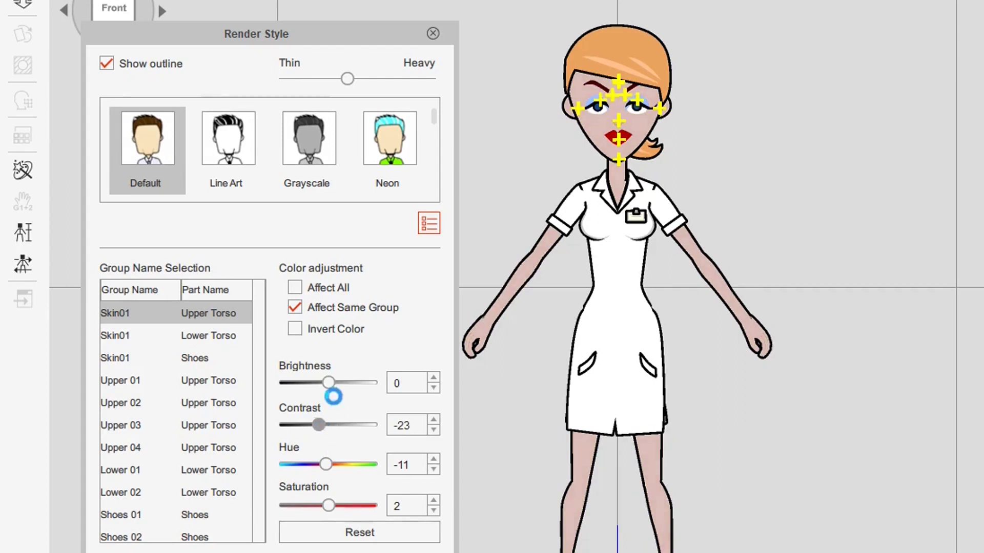
pyautogui.moveTo(328, 383); pyautogui.dragTo(332, 382)
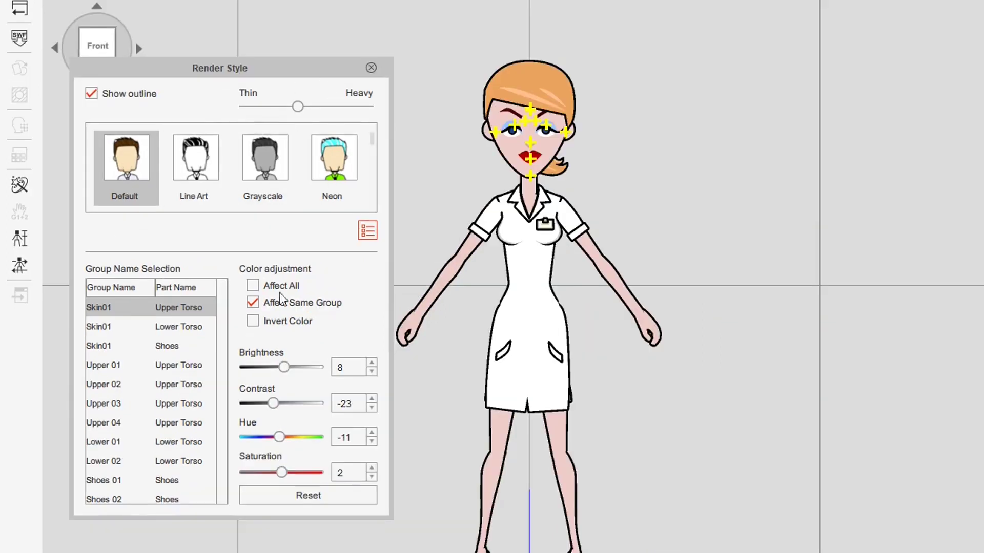
# Look through the color groups and their body parts, close the render style settings, and deselect the character
pyautogui.moveTo(226, 328); pyautogui.dragTo(242, 439)
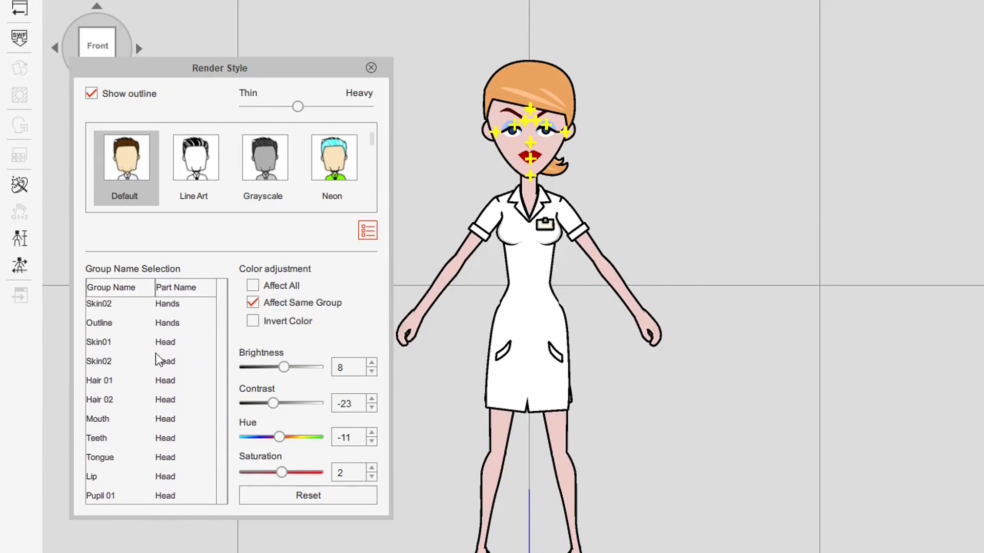
pyautogui.moveTo(226, 445); pyautogui.dragTo(225, 334)
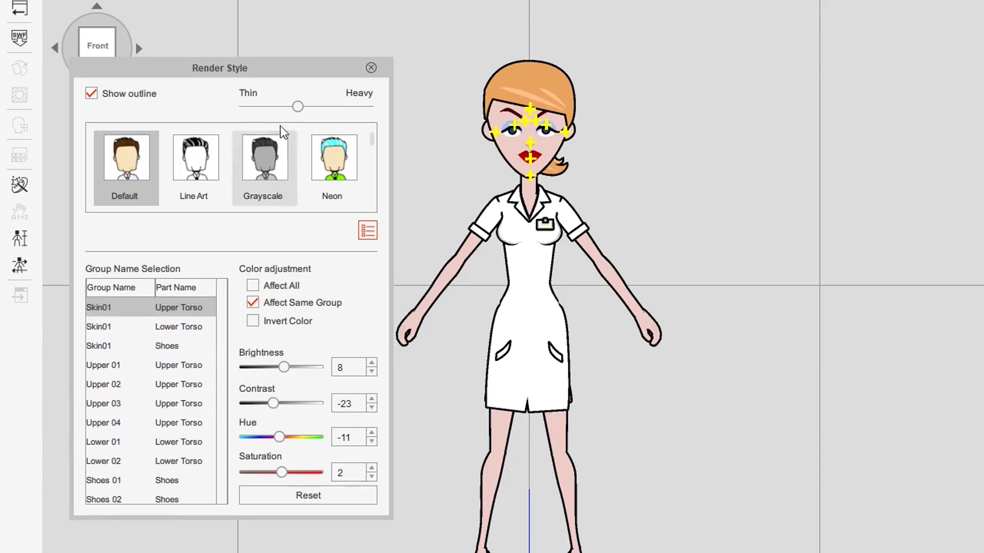
pyautogui.click(371, 68)
pyautogui.click(454, 114)
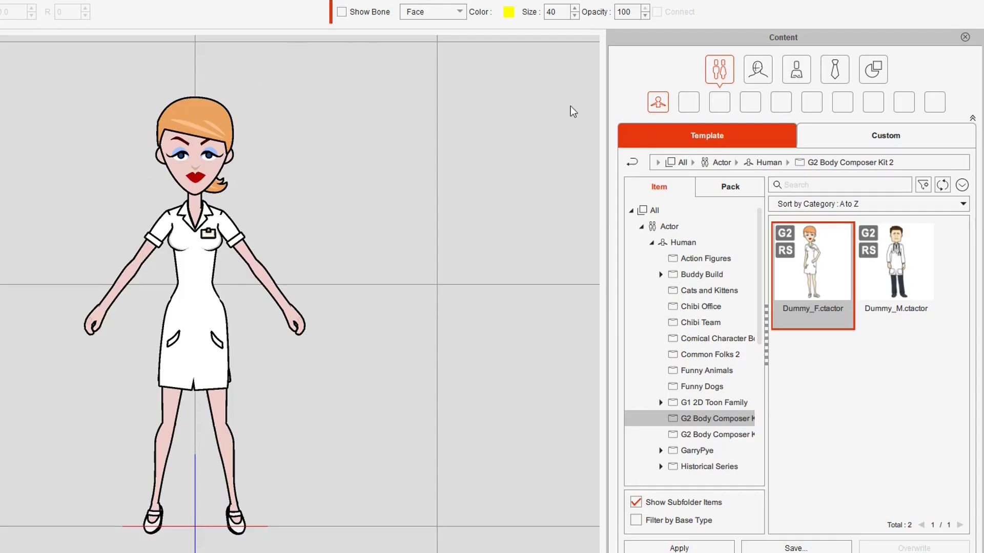
# Find the G2 Power Tools Vol. 1 pack among the power tools search results and open its contents
pyautogui.click(706, 437)
pyautogui.click(709, 421)
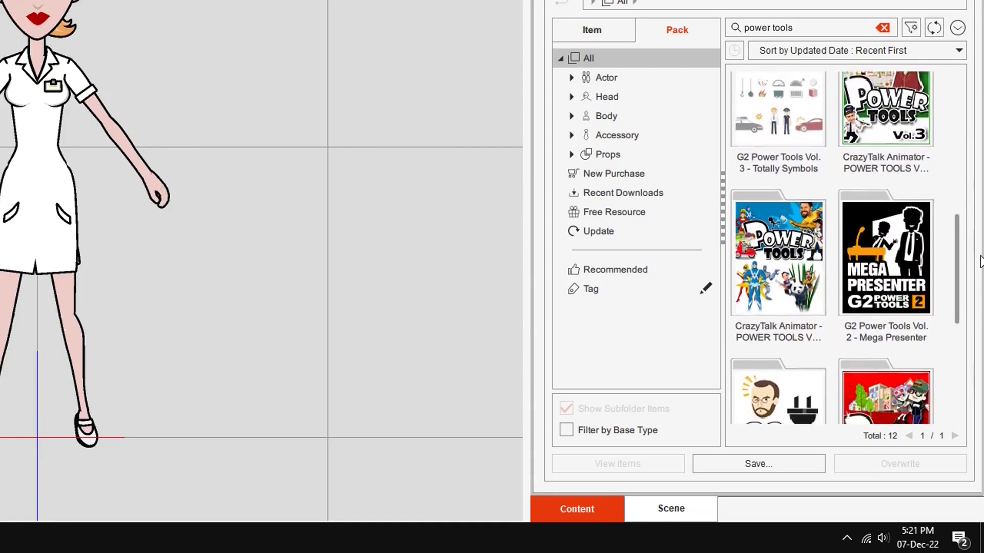
pyautogui.scroll(-3, 976, 309)
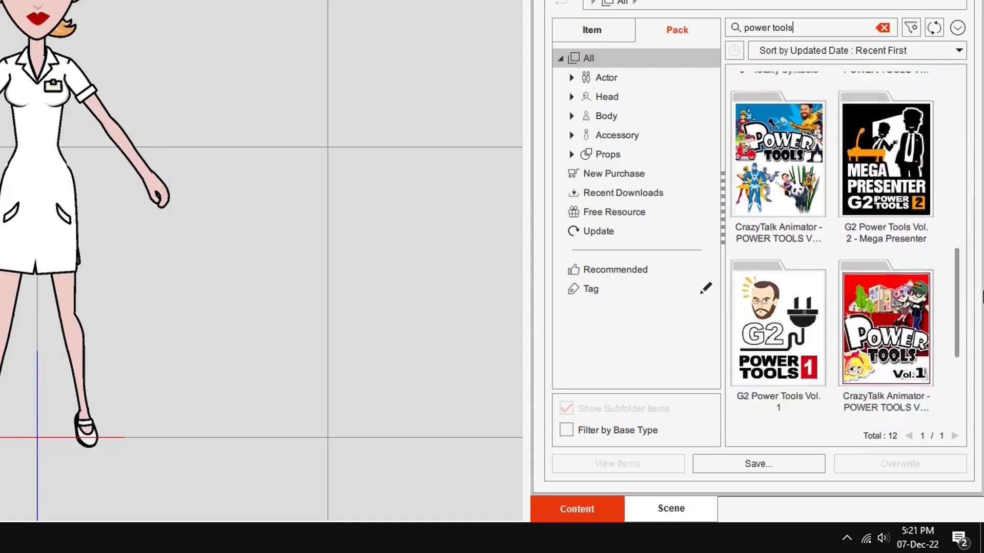
pyautogui.doubleClick(799, 285)
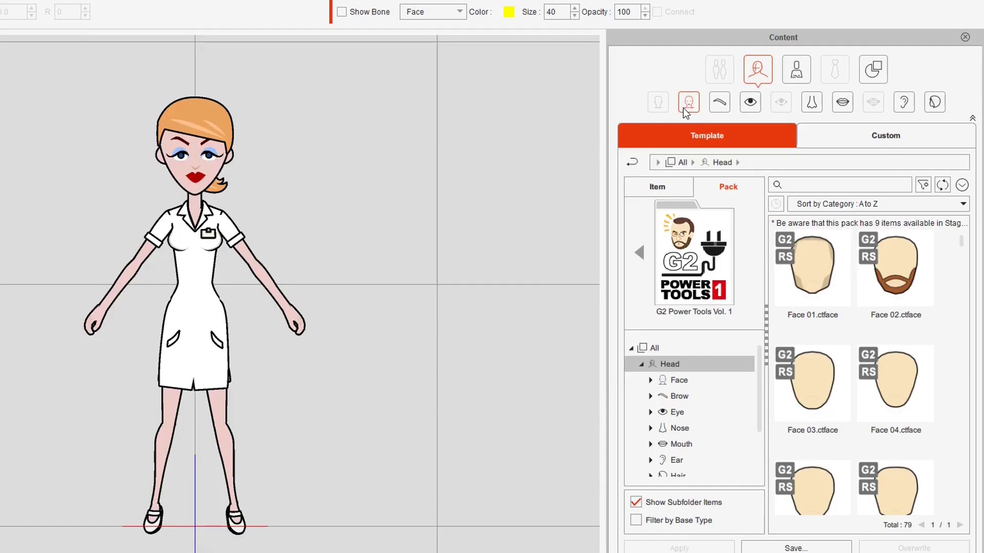
# Browse the pack's face, brow, eye, nose, mouth and ear items for the head
pyautogui.click(686, 105)
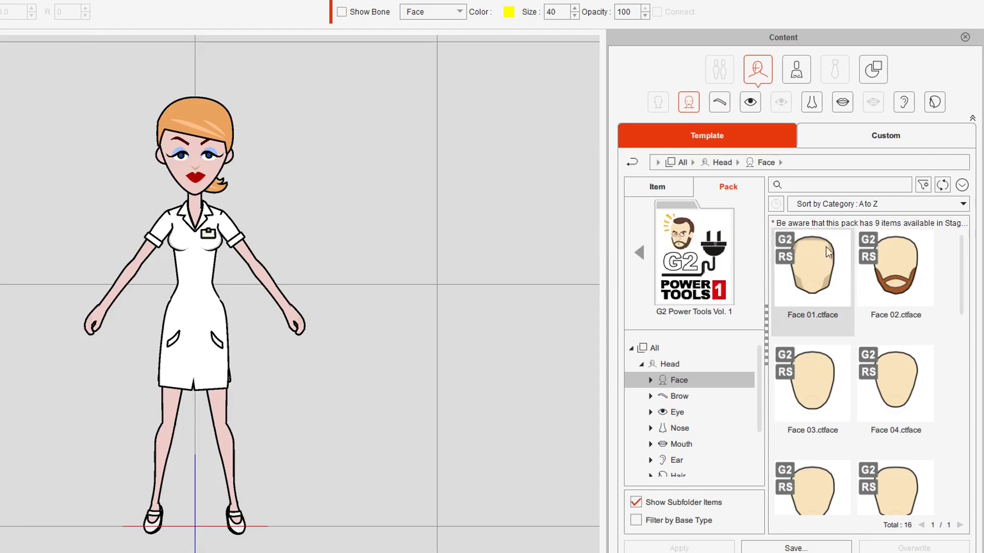
pyautogui.click(719, 103)
pyautogui.click(757, 104)
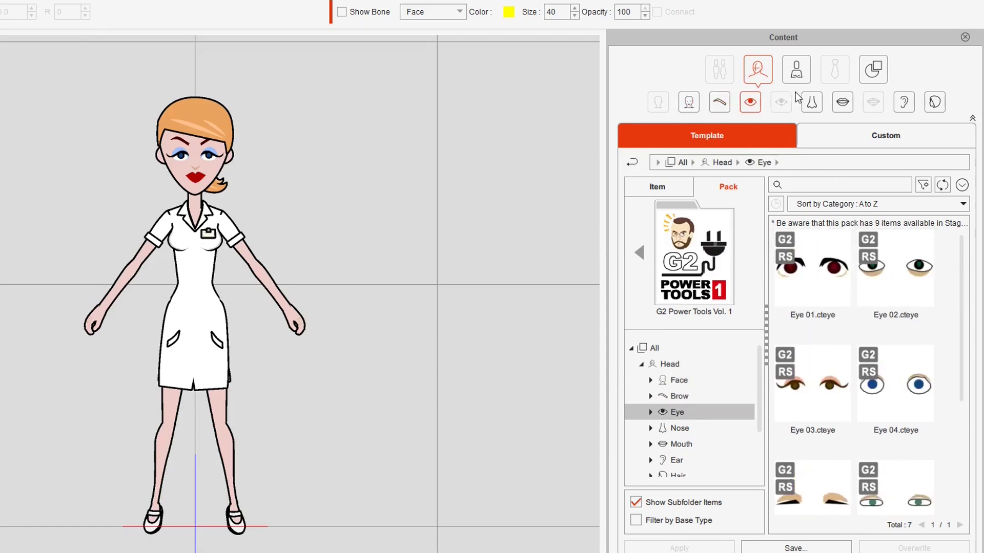
pyautogui.click(811, 102)
pyautogui.click(842, 103)
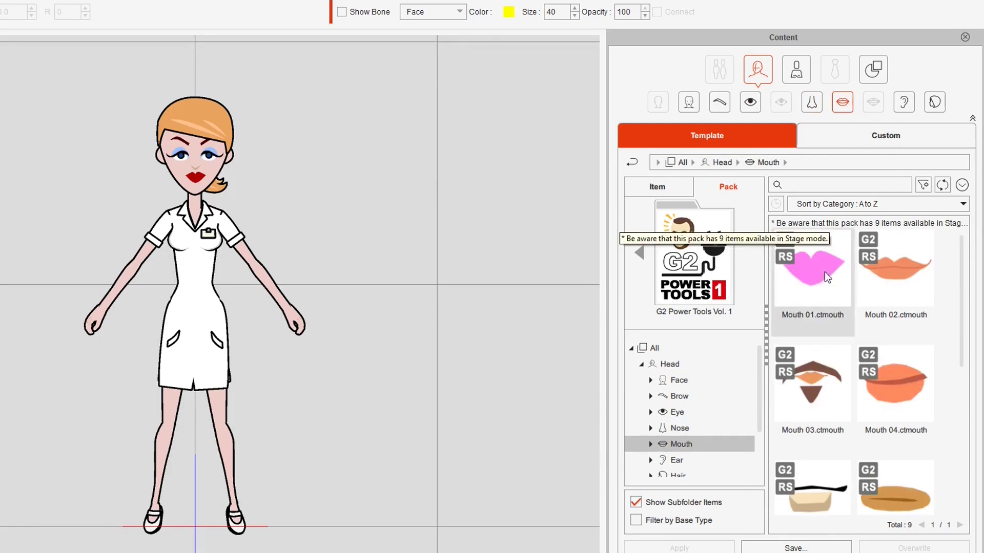
pyautogui.click(903, 102)
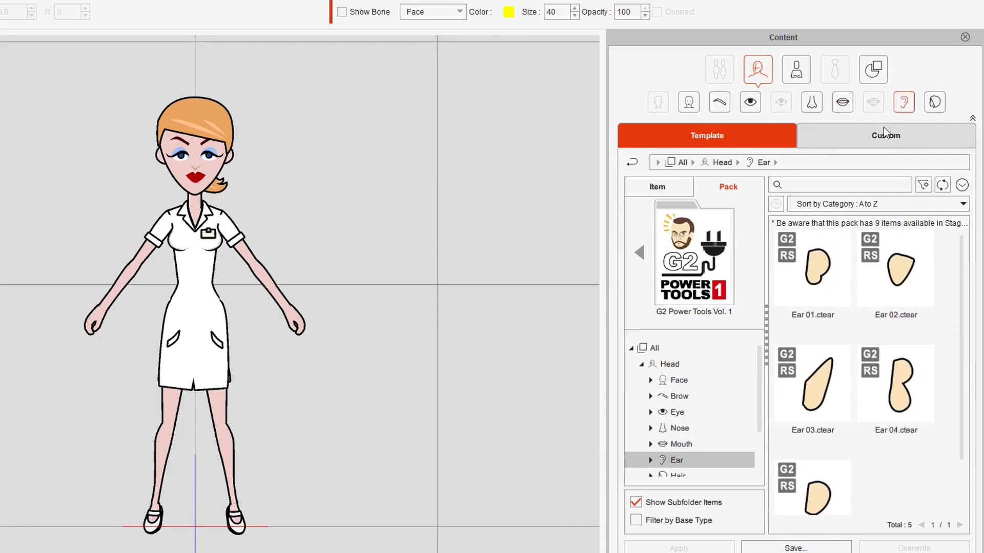
# Apply the Face 05 face from the pack to the character
pyautogui.click(696, 105)
pyautogui.moveTo(968, 277); pyautogui.dragTo(976, 303)
pyautogui.doubleClick(808, 405)
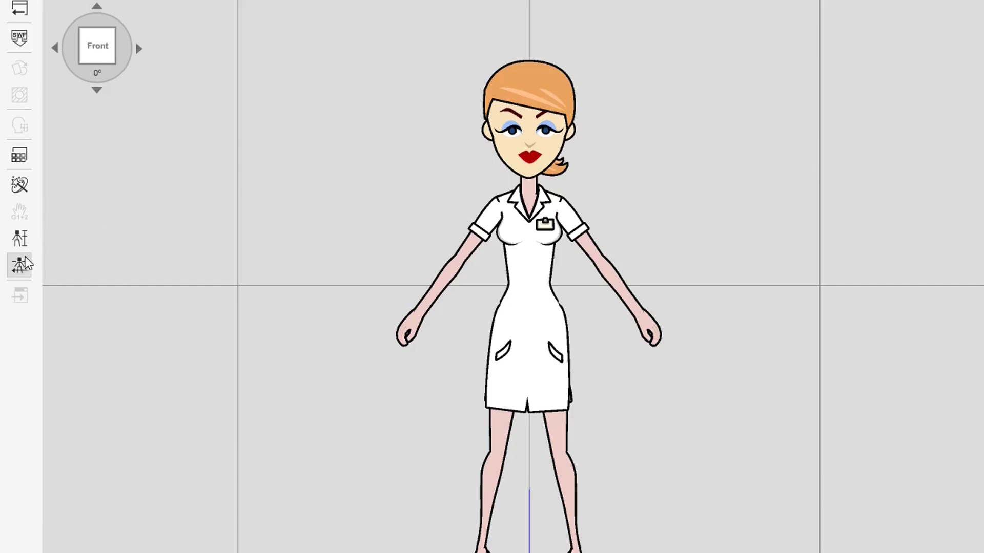
# Reset the color adjustment of the Skin01 group and close the render style settings
pyautogui.click(19, 155)
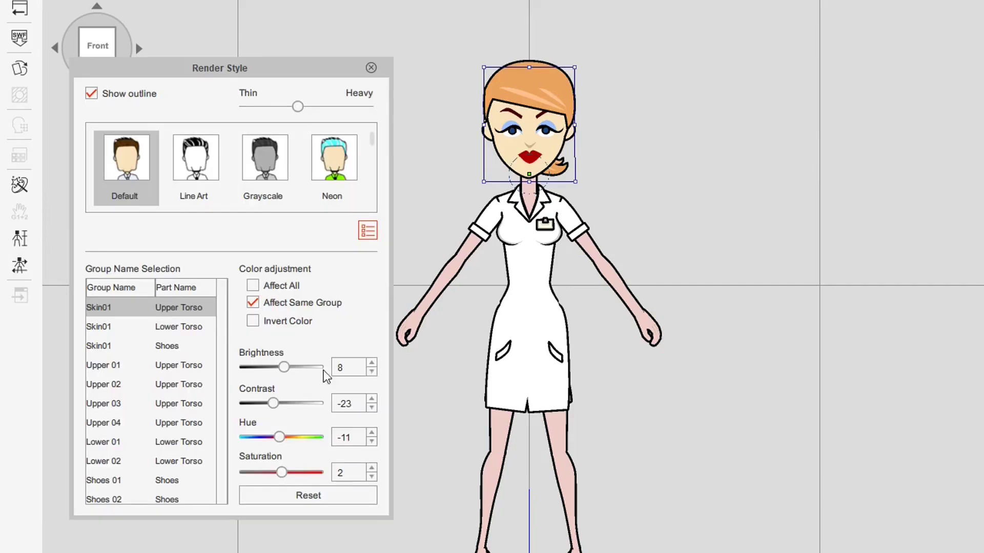
pyautogui.click(306, 497)
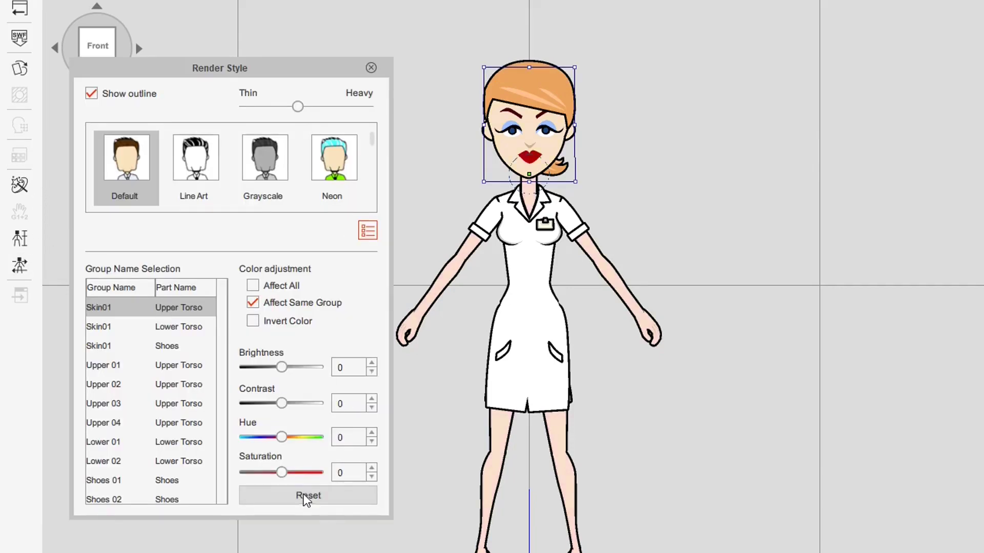
pyautogui.click(371, 68)
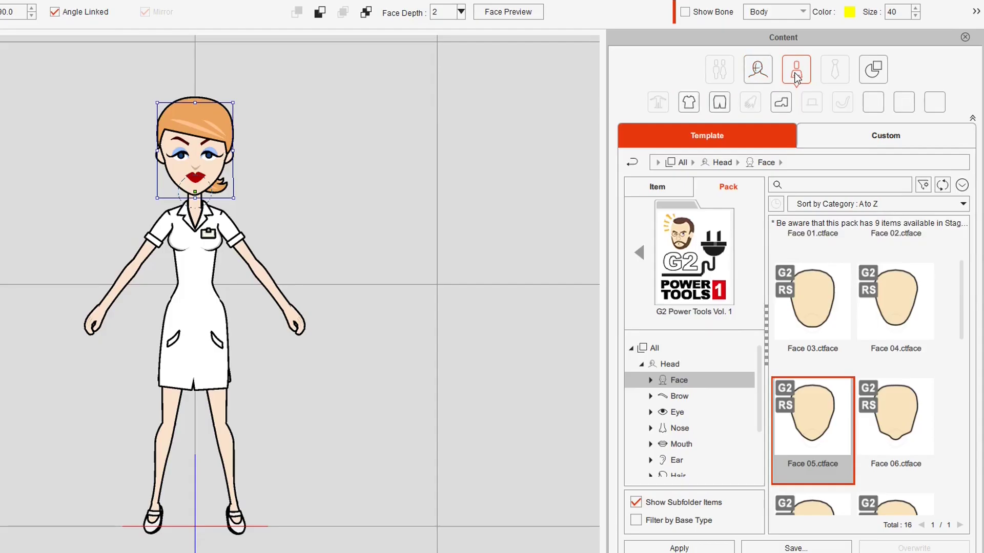
# Show the pack's body items, try the Upper 03 top on the character and replace it with Upper 04
pyautogui.click(795, 76)
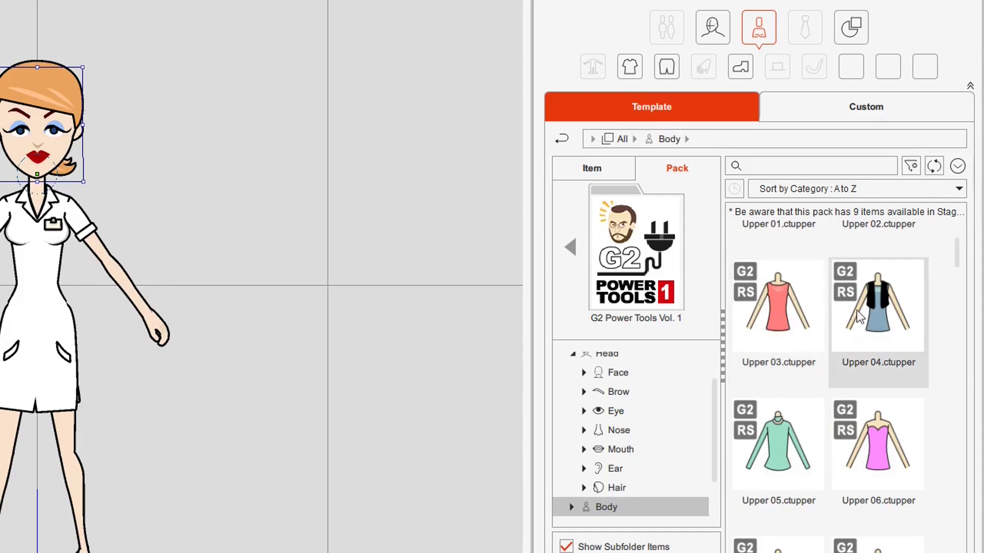
pyautogui.doubleClick(782, 305)
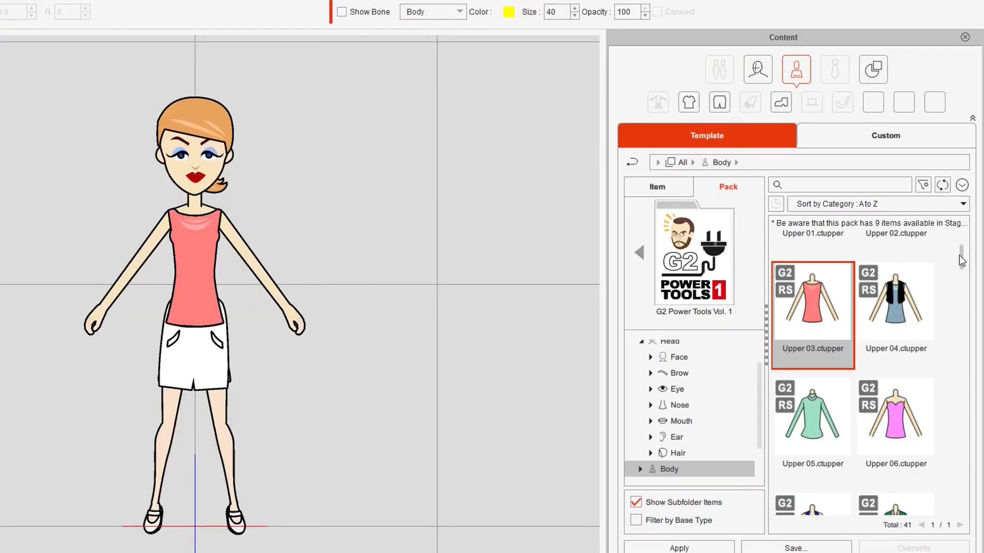
pyautogui.doubleClick(897, 308)
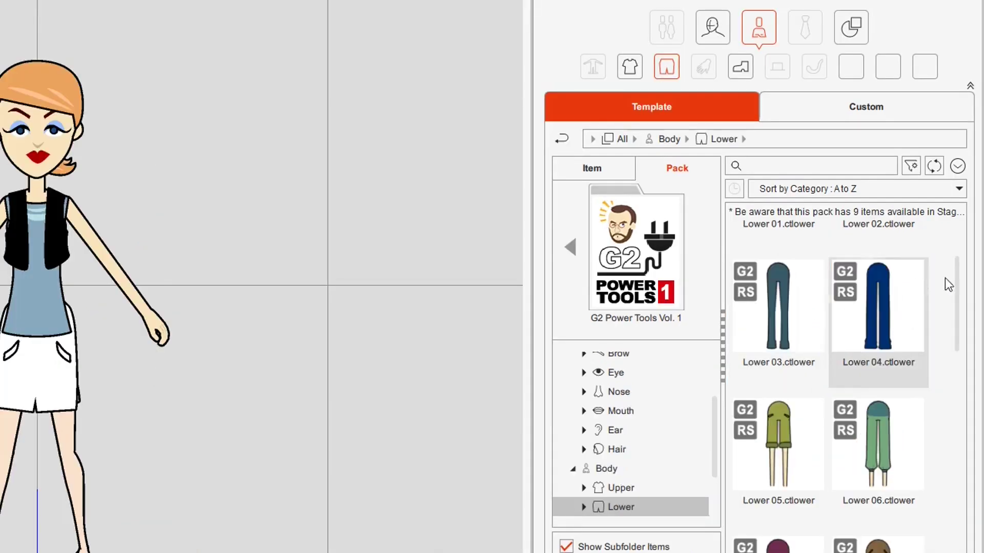
# Try the Lower 13 skirt on the character and replace it with the shorter Lower 12
pyautogui.moveTo(958, 285); pyautogui.dragTo(971, 456)
pyautogui.doubleClick(767, 319)
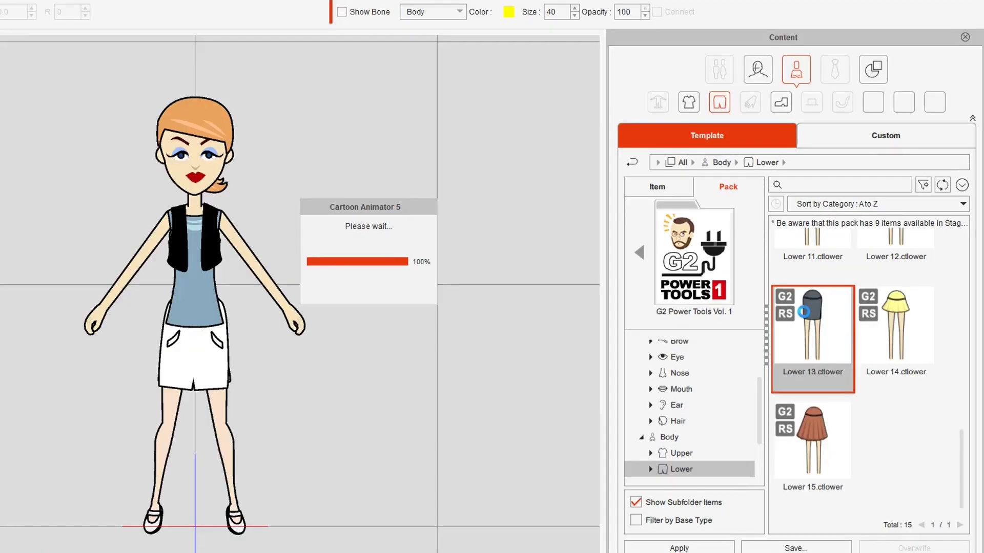
pyautogui.scroll(2, 966, 466)
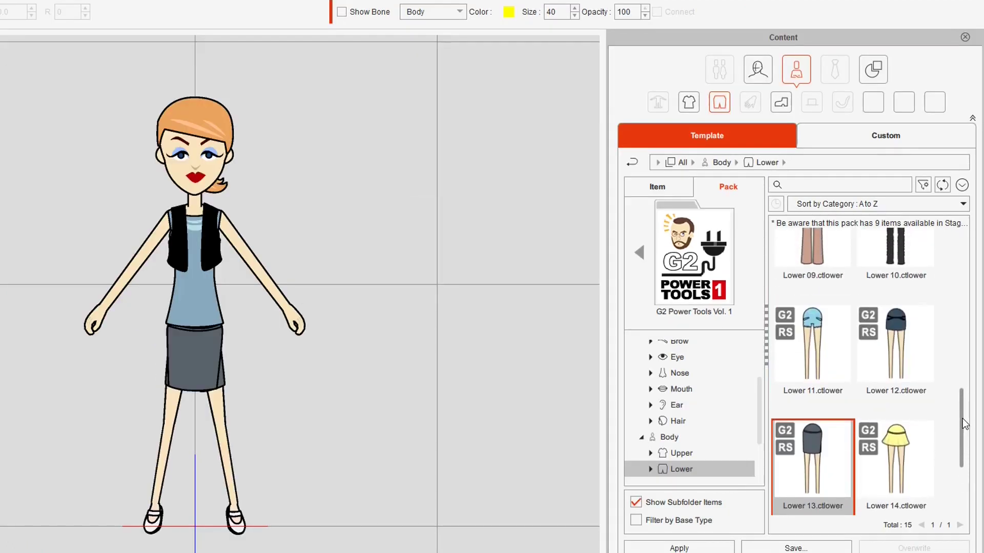
pyautogui.scroll(1, 922, 422)
pyautogui.doubleClick(922, 422)
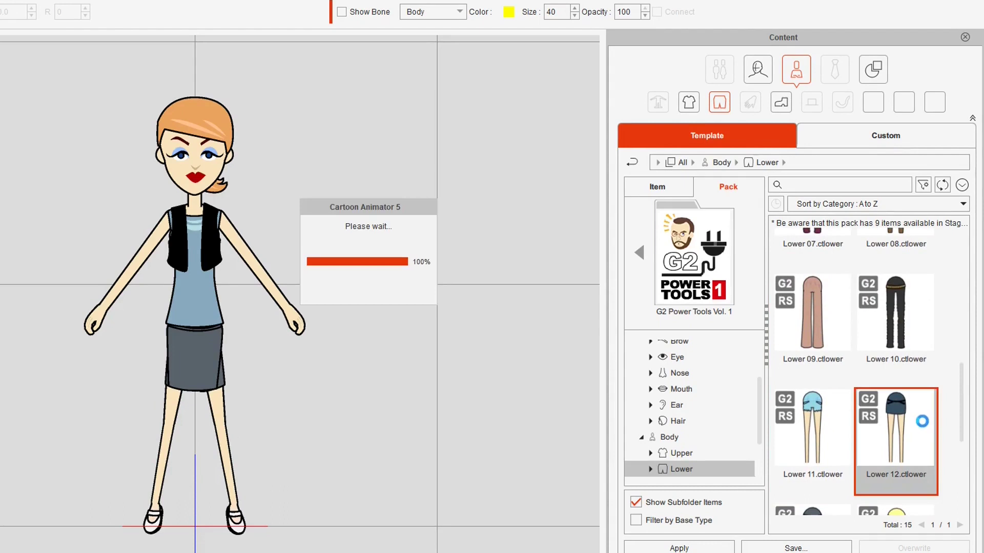
# Put the Shoes 04 sandals on the character and apply the blonde Hair 11 hairstyle
pyautogui.click(781, 103)
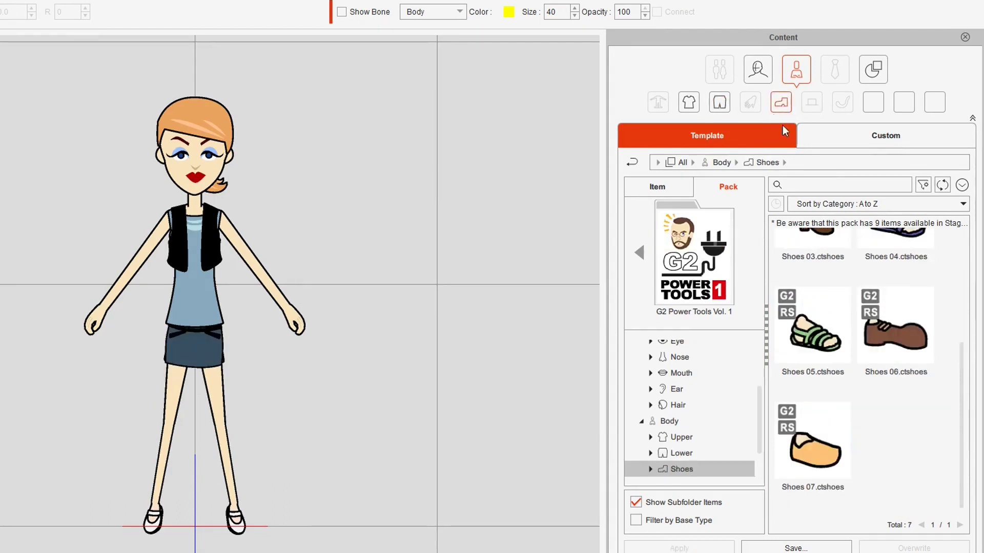
pyautogui.scroll(3, 969, 412)
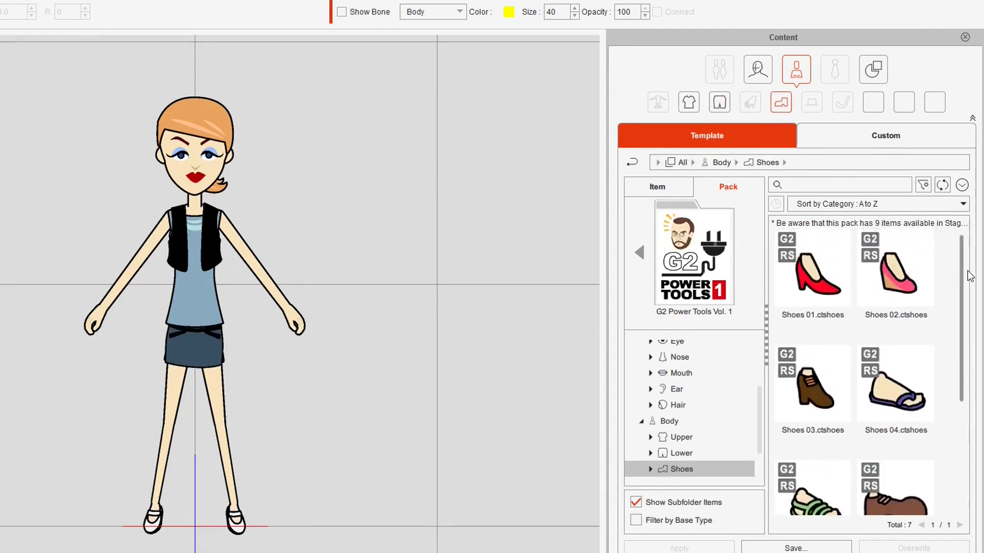
pyautogui.scroll(-3, 963, 333)
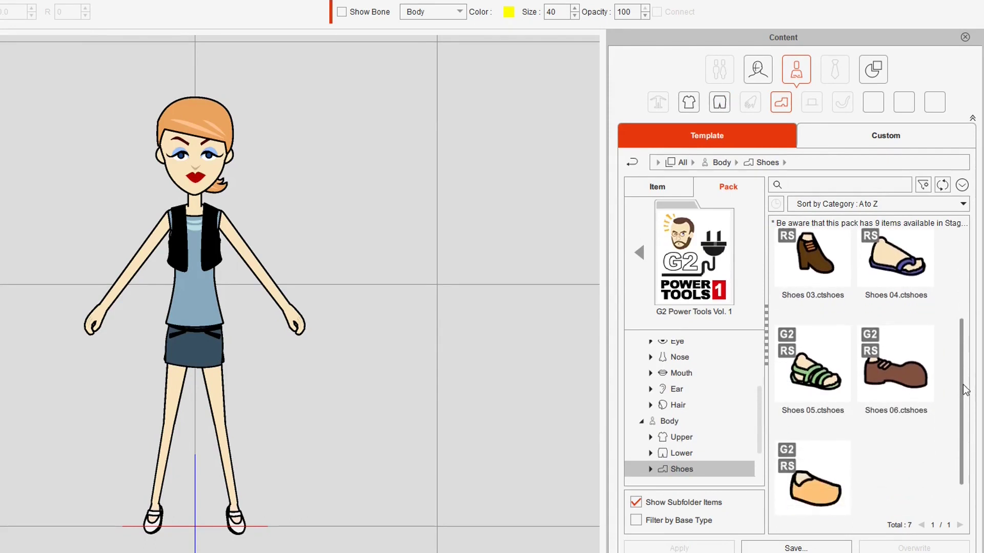
pyautogui.scroll(2, 909, 410)
pyautogui.doubleClick(892, 374)
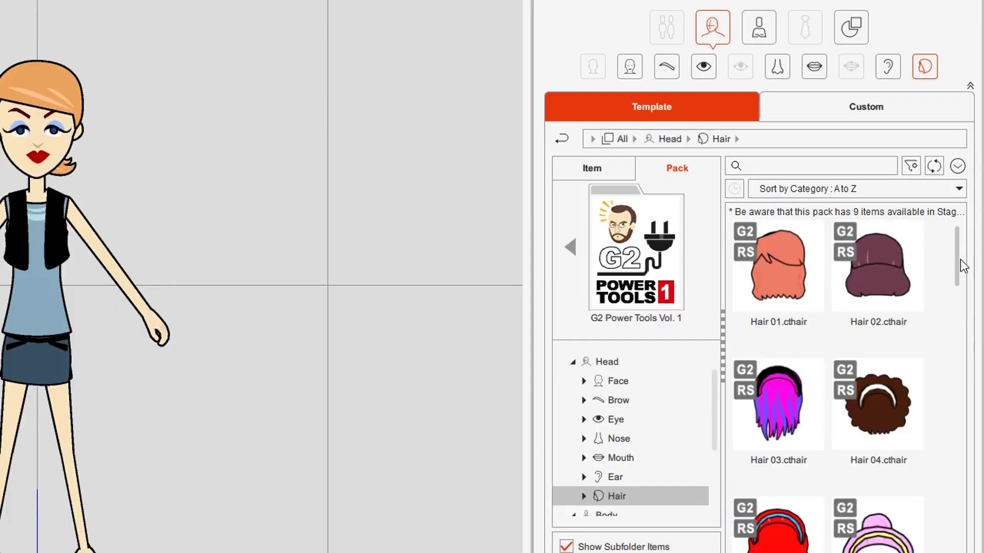
pyautogui.moveTo(963, 265); pyautogui.dragTo(957, 395)
pyautogui.doubleClick(784, 351)
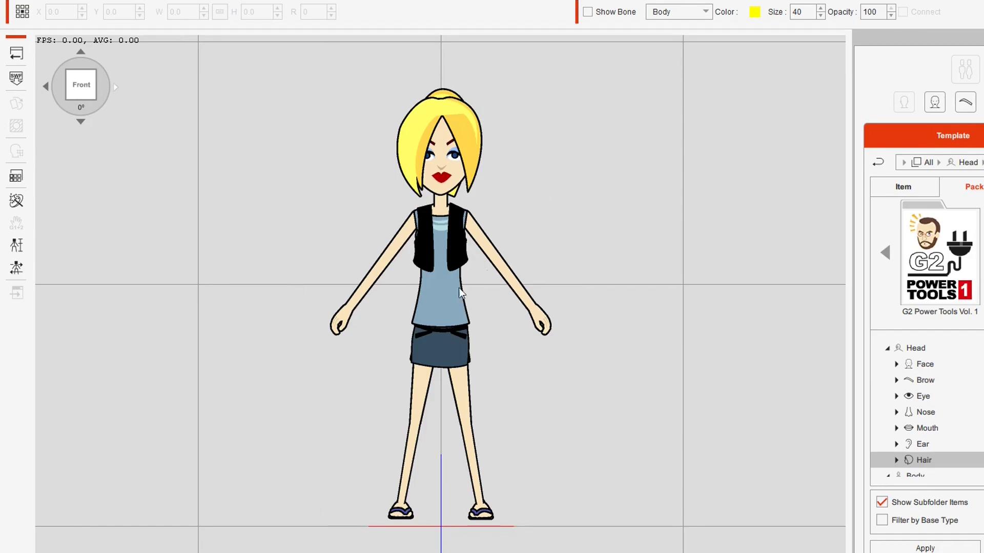
# Select the upper torso, view its sprites in the Sprite Editor, and close the editor
pyautogui.click(452, 272)
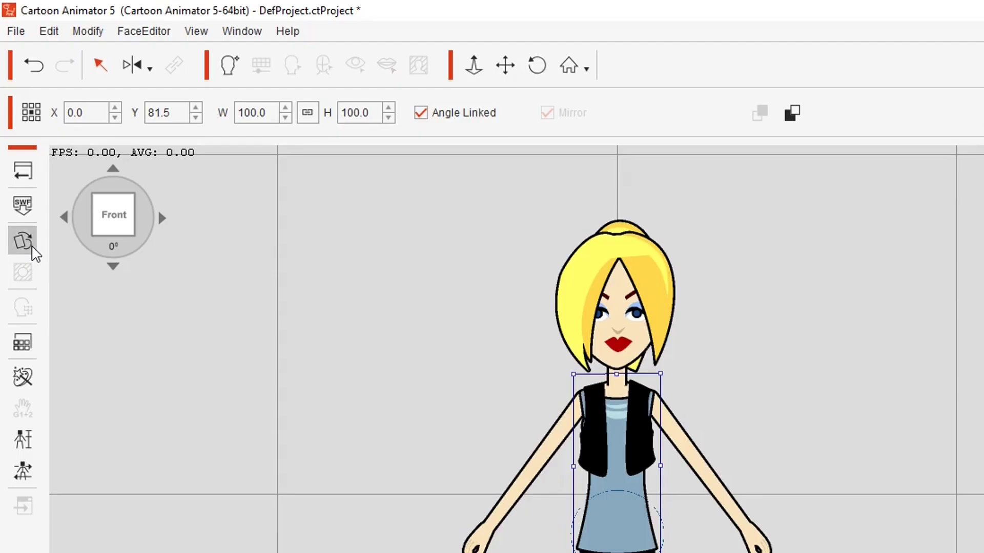
pyautogui.click(17, 104)
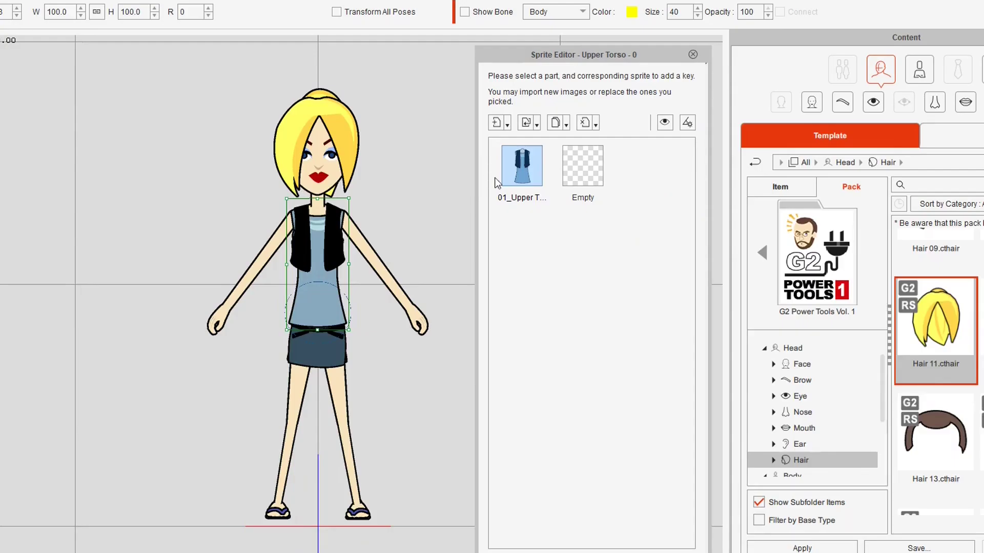
pyautogui.click(693, 55)
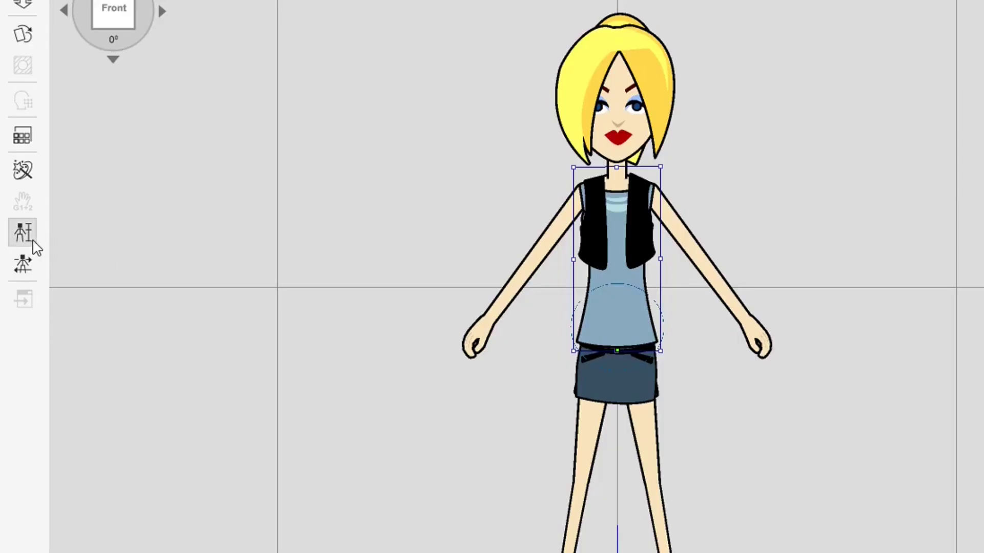
# Open the Actor Proportion presets, move the window clear of the character, and apply the Air Head proportion
pyautogui.click(24, 233)
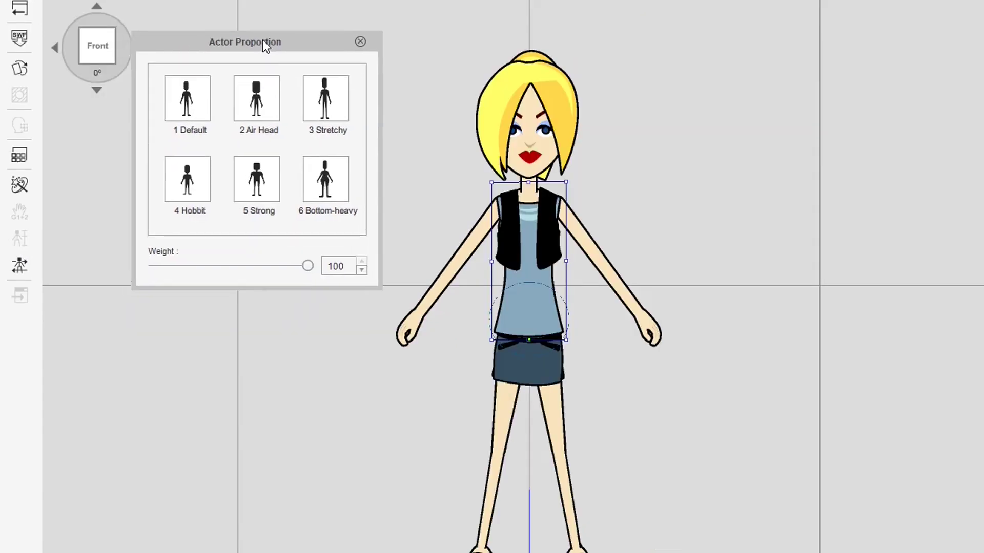
pyautogui.moveTo(265, 45); pyautogui.dragTo(328, 28)
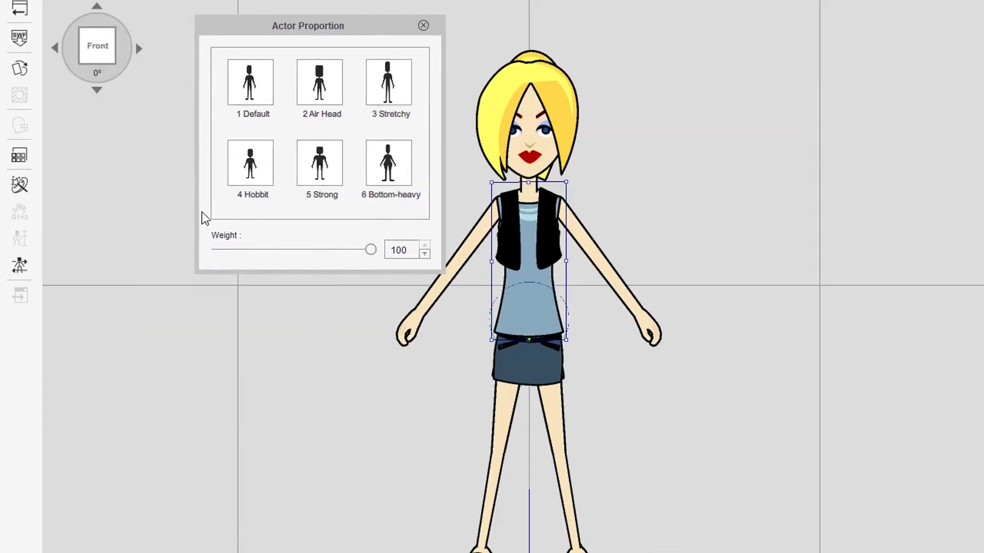
pyautogui.click(324, 86)
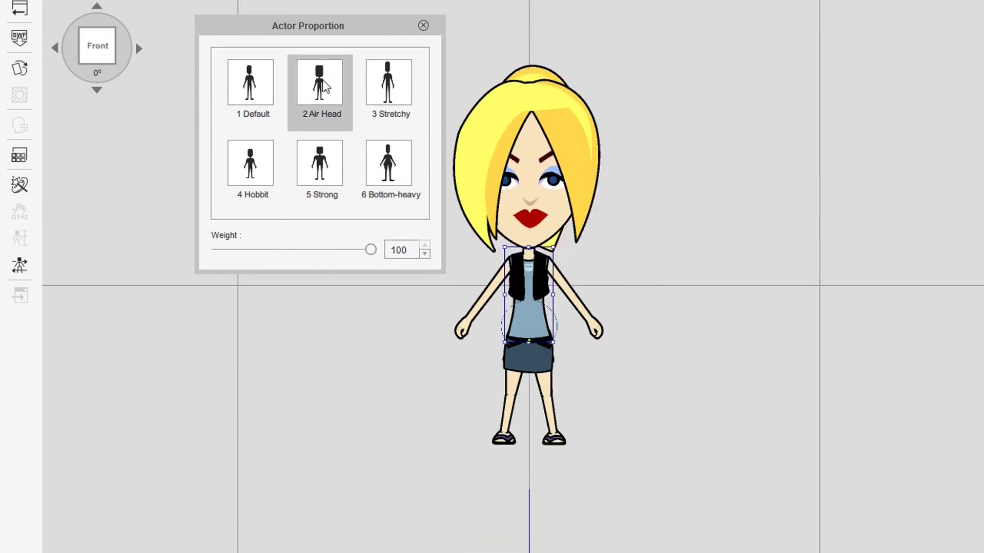
# Try the Stretchy, Bottom-heavy, Hobbit and Strong proportions on the character, reducing the Strong weight to 36
pyautogui.click(395, 86)
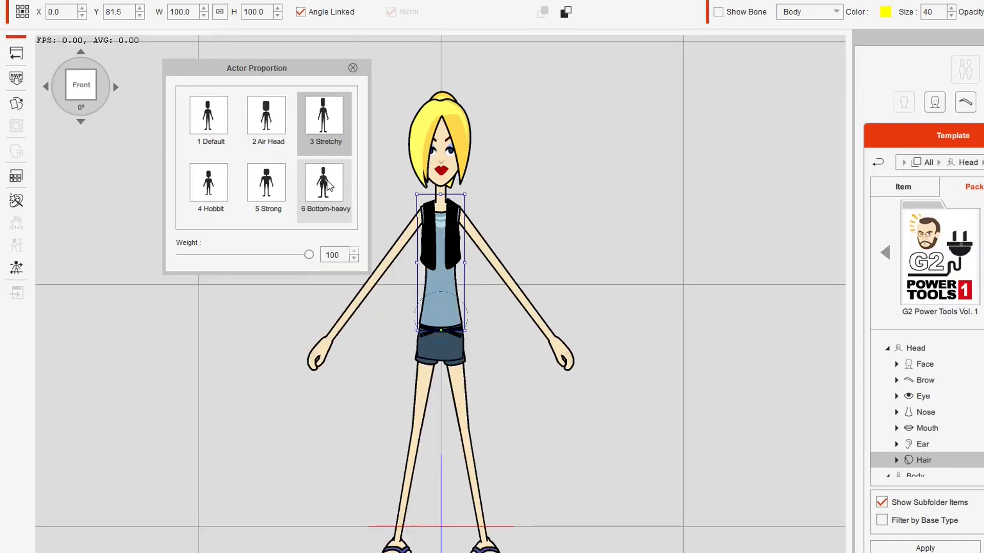
pyautogui.click(390, 162)
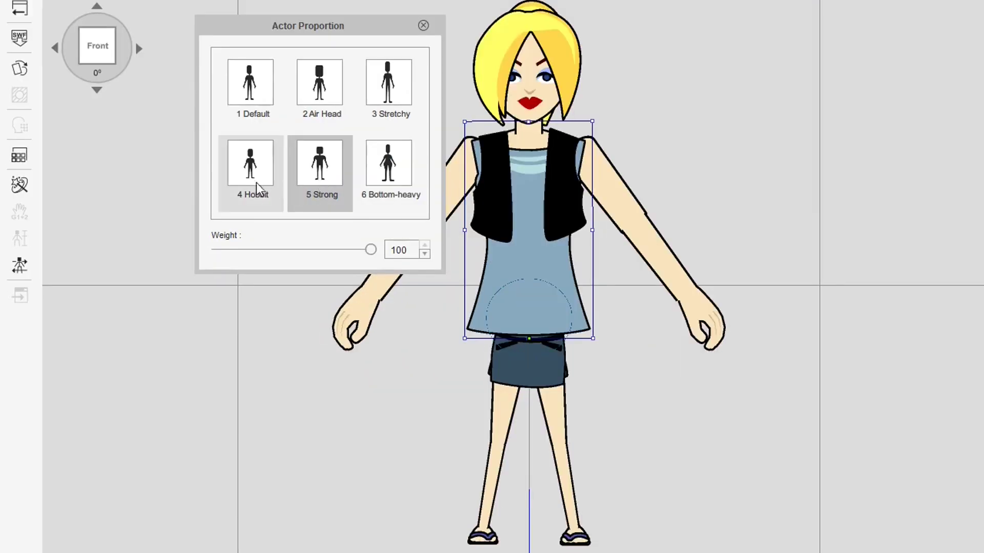
pyautogui.click(208, 183)
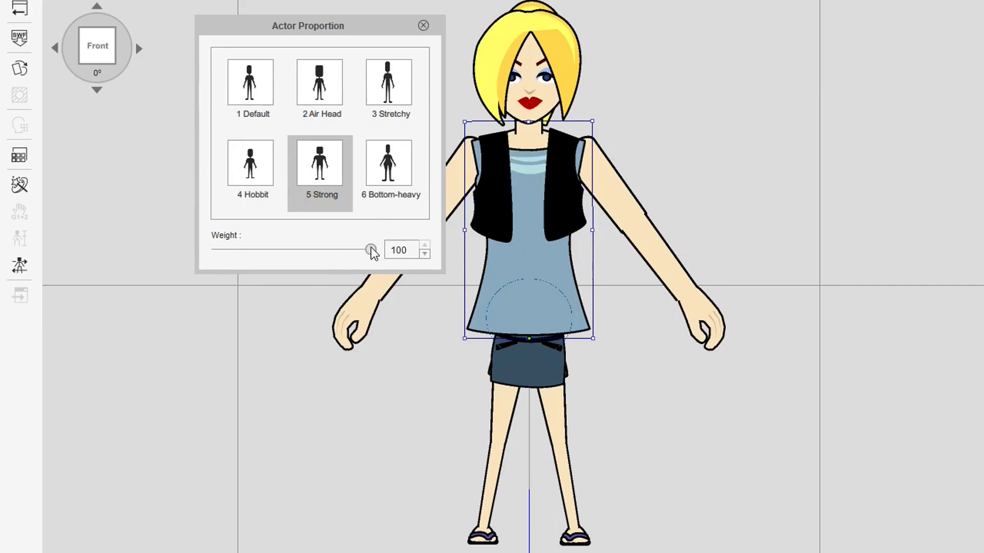
pyautogui.moveTo(373, 252); pyautogui.dragTo(272, 251)
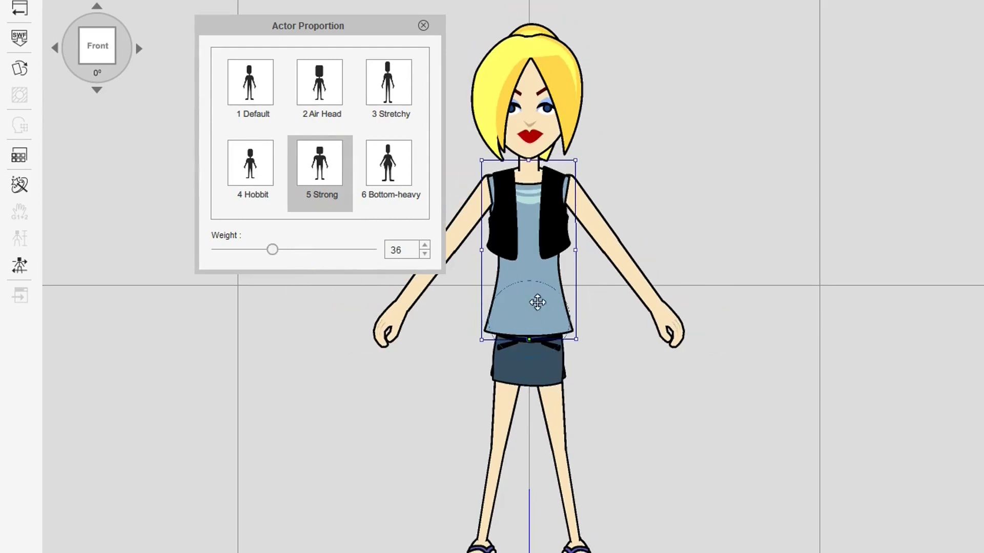
# Apply the Default proportion to the character and close the Actor Proportion window
pyautogui.click(282, 95)
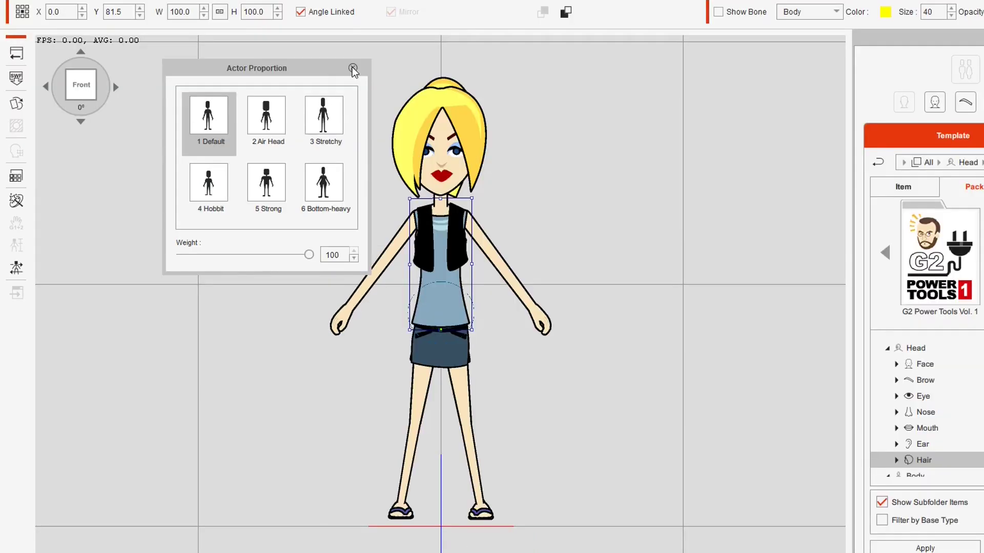
pyautogui.click(353, 68)
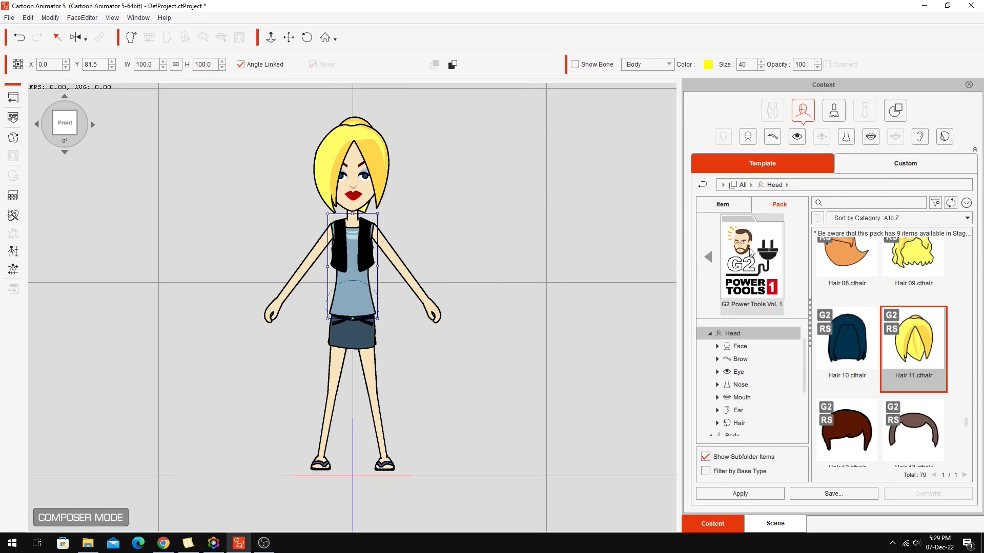
# Browse the custom human characters to the G2 TET Avatars folder and load the TET Morph Head Eyebrows character
pyautogui.click(852, 168)
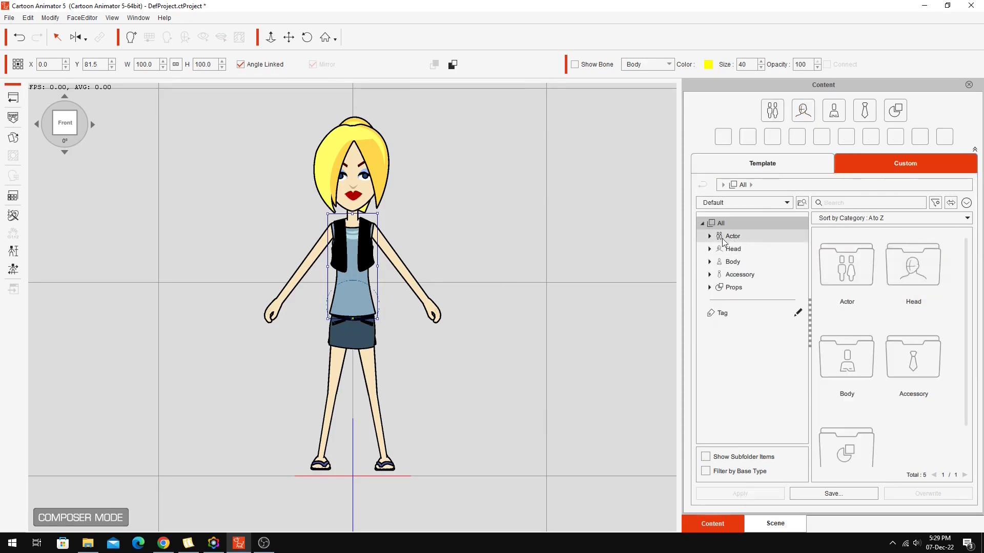
pyautogui.click(710, 236)
pyautogui.click(743, 249)
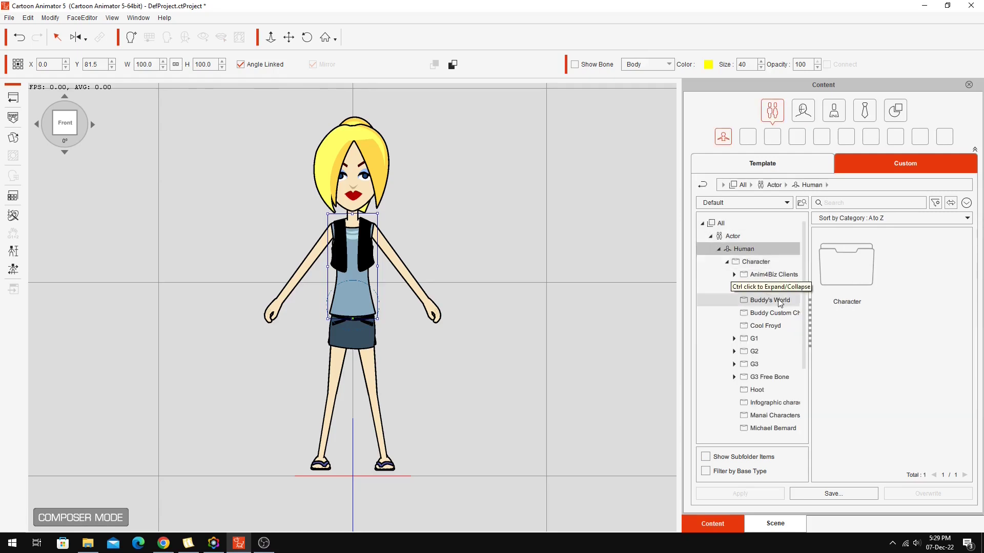
pyautogui.click(772, 349)
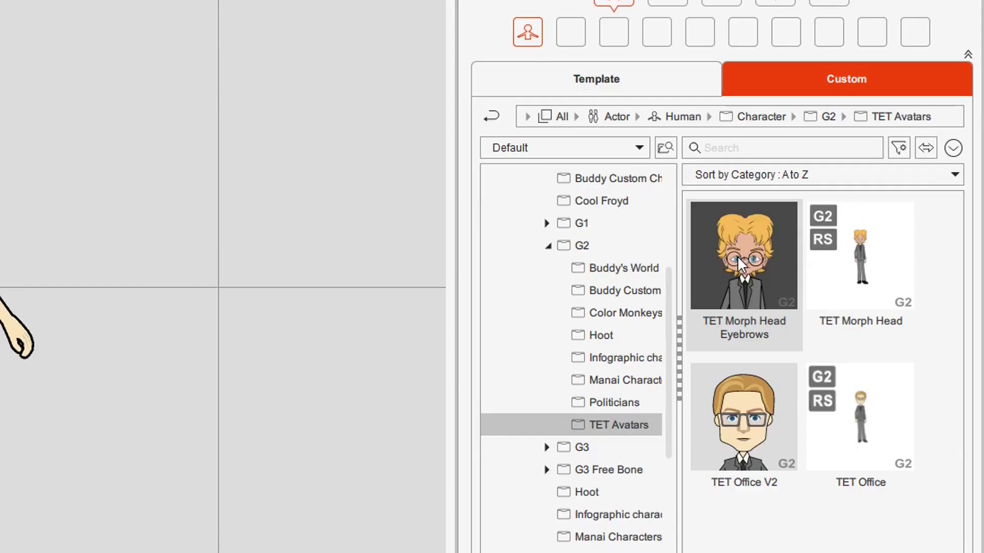
pyautogui.doubleClick(738, 257)
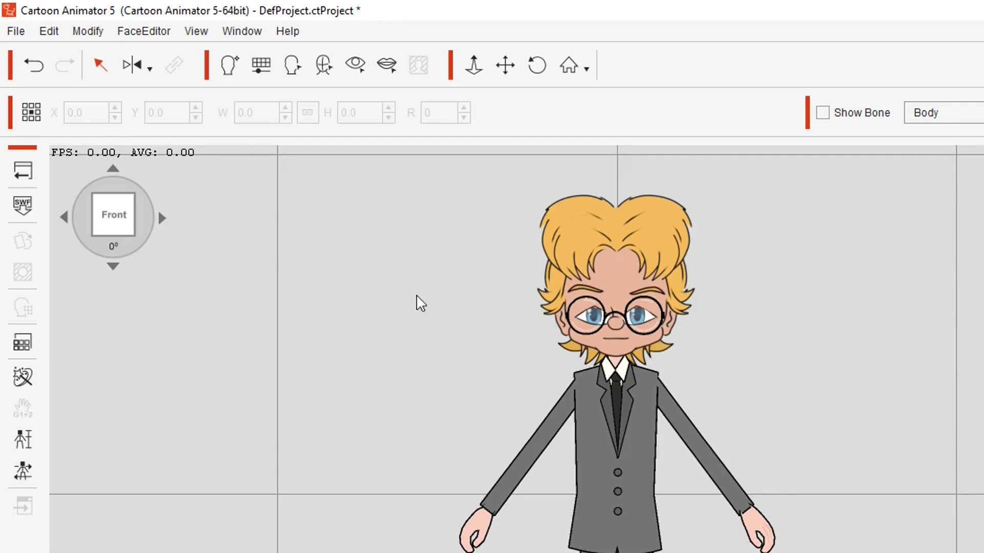
# Turn the character from the front through the 315° and 270° views to the 225° view
pyautogui.click(66, 215)
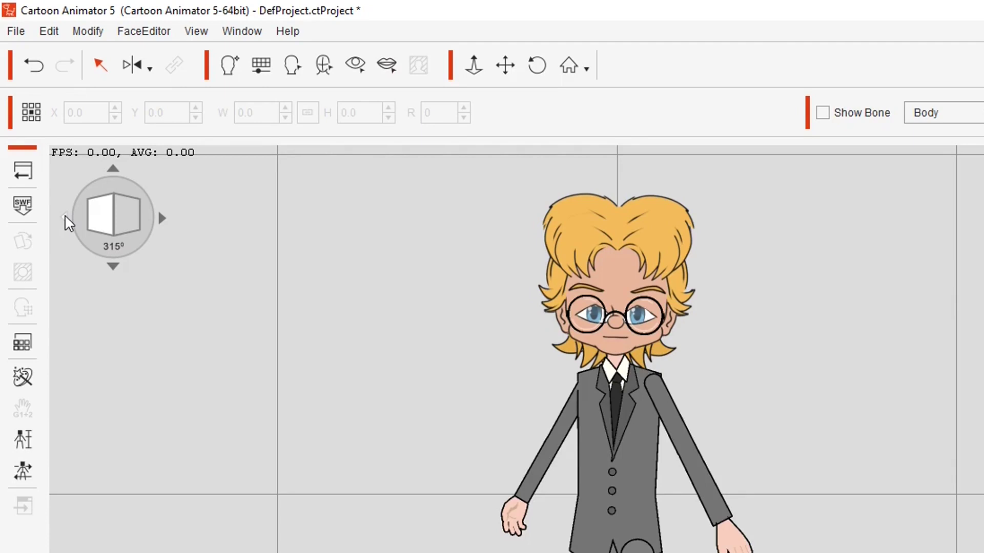
pyautogui.click(66, 216)
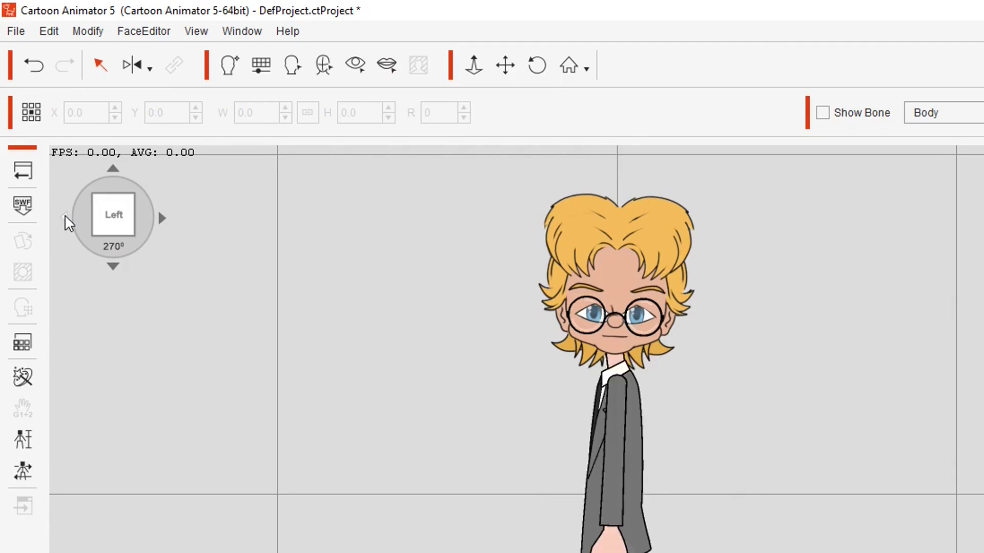
pyautogui.click(65, 216)
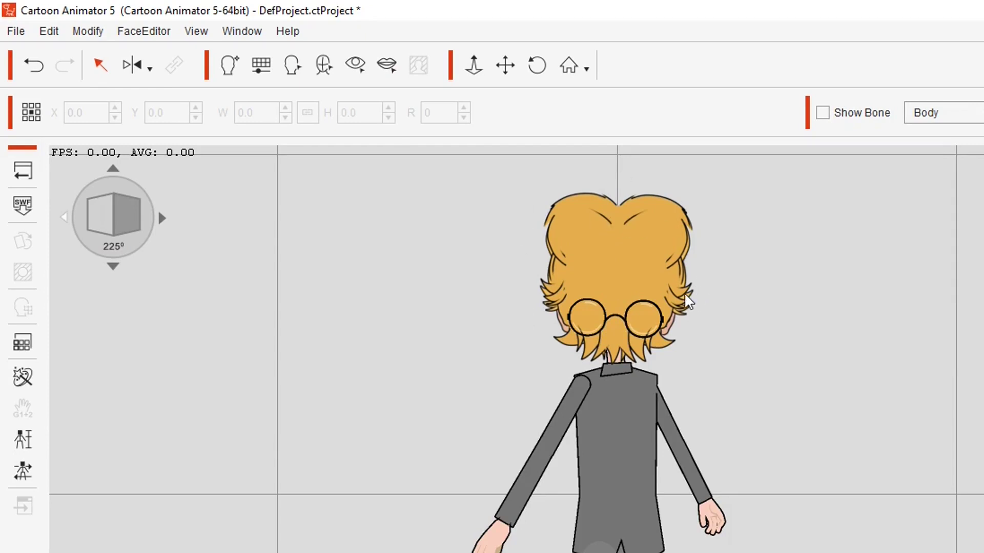
# Move the back hair piece away from the head in the 225° view, and undo the move
pyautogui.click(628, 246)
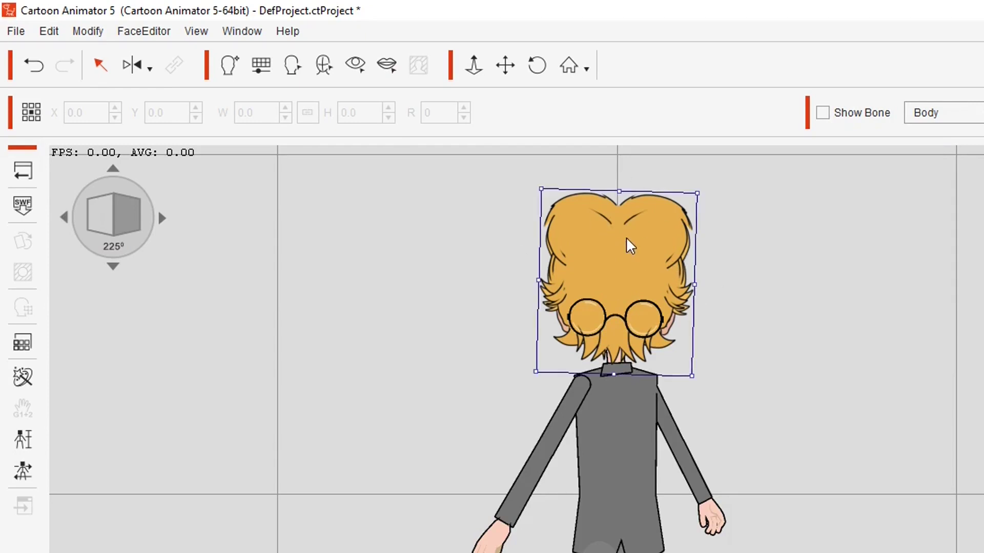
pyautogui.moveTo(622, 235); pyautogui.dragTo(793, 251)
pyautogui.moveTo(884, 270); pyautogui.dragTo(978, 278)
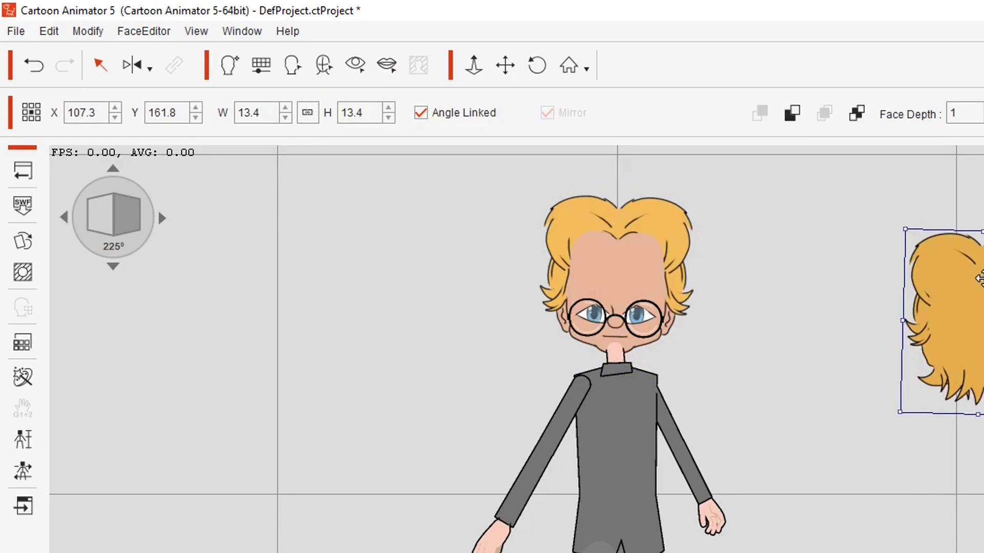
pyautogui.hotkey('ctrl', 'z')
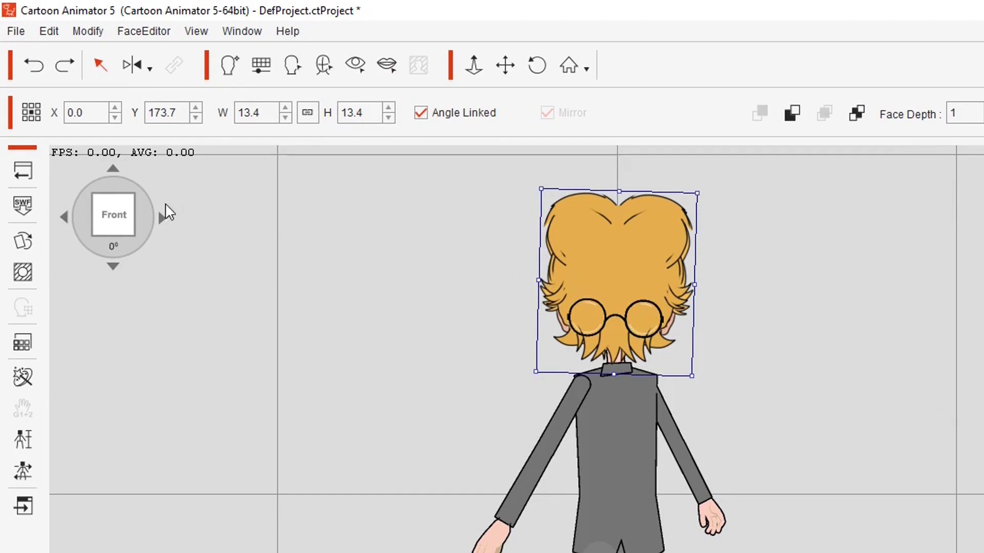
# Switch the character back and forth between the 45° and front views to compare the head at each angle
pyautogui.click(163, 219)
pyautogui.click(162, 219)
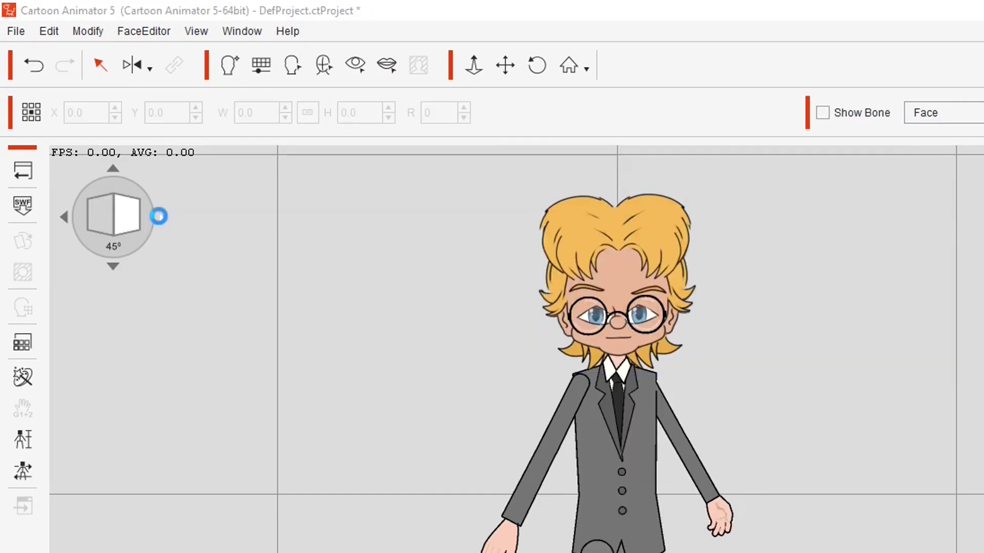
pyautogui.click(63, 216)
pyautogui.click(63, 217)
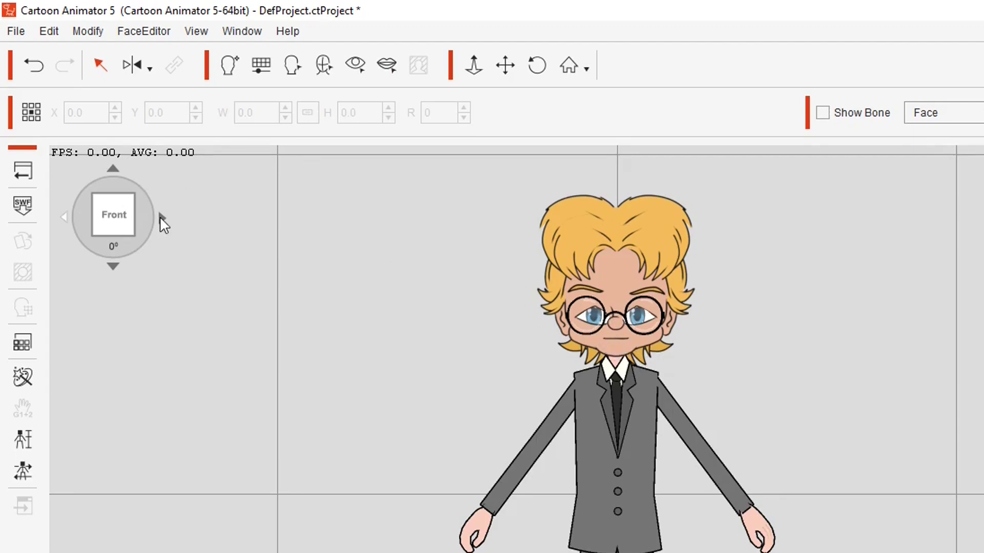
pyautogui.click(159, 218)
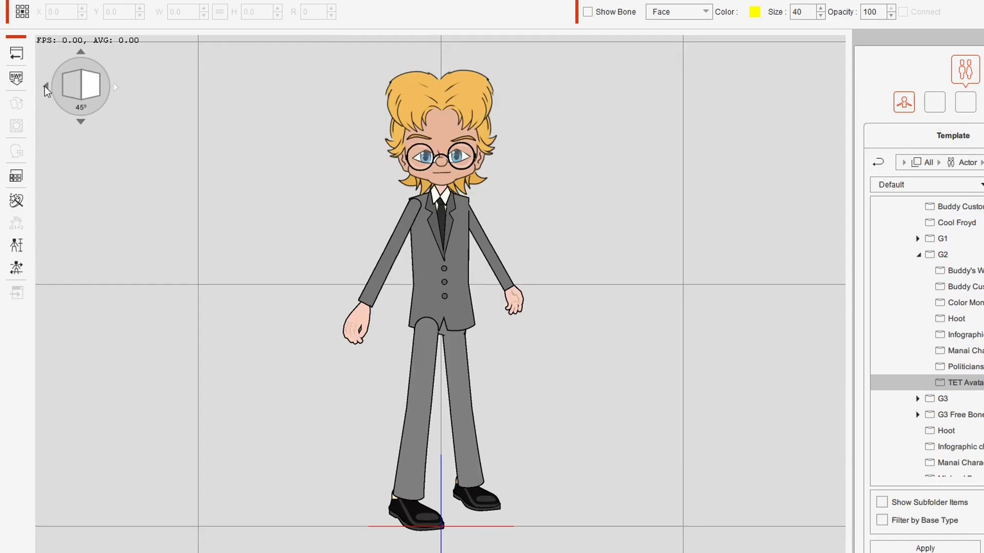
pyautogui.click(45, 88)
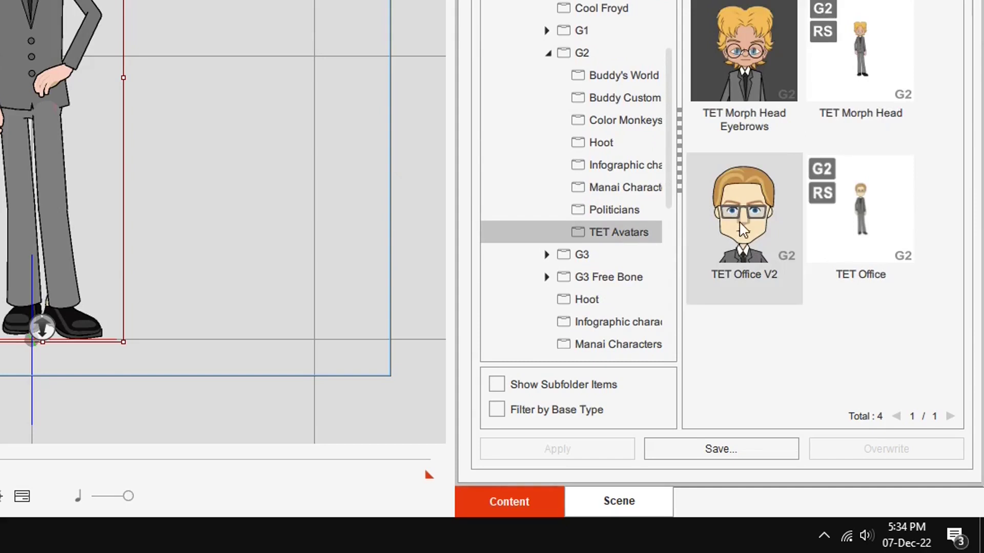
# Load the TET Office V2 character from the TET Avatars folder onto the stage
pyautogui.doubleClick(739, 220)
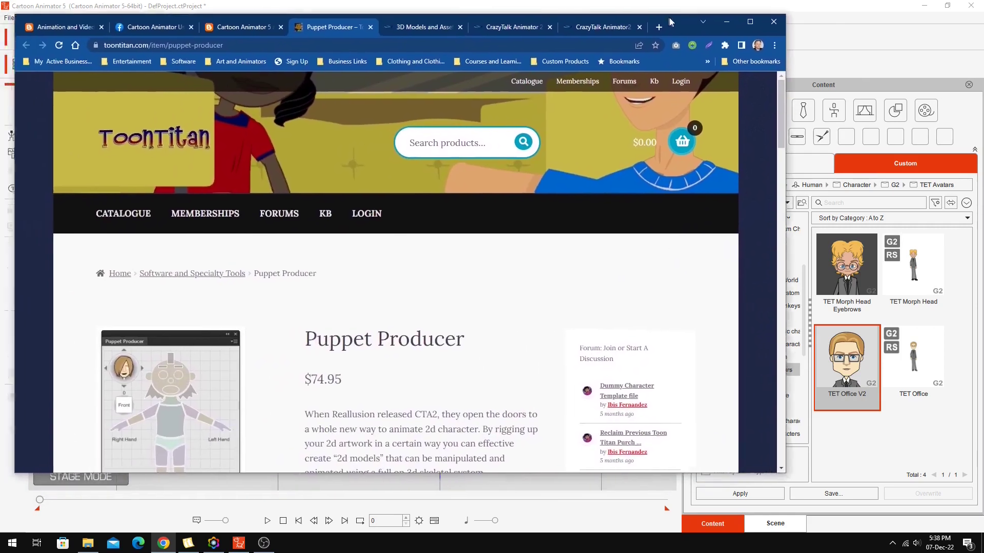
# Maximise the Chrome window with ToonTitan's Puppet Producer page and examine the product image and introduction
pyautogui.moveTo(669, 22); pyautogui.dragTo(751, 14)
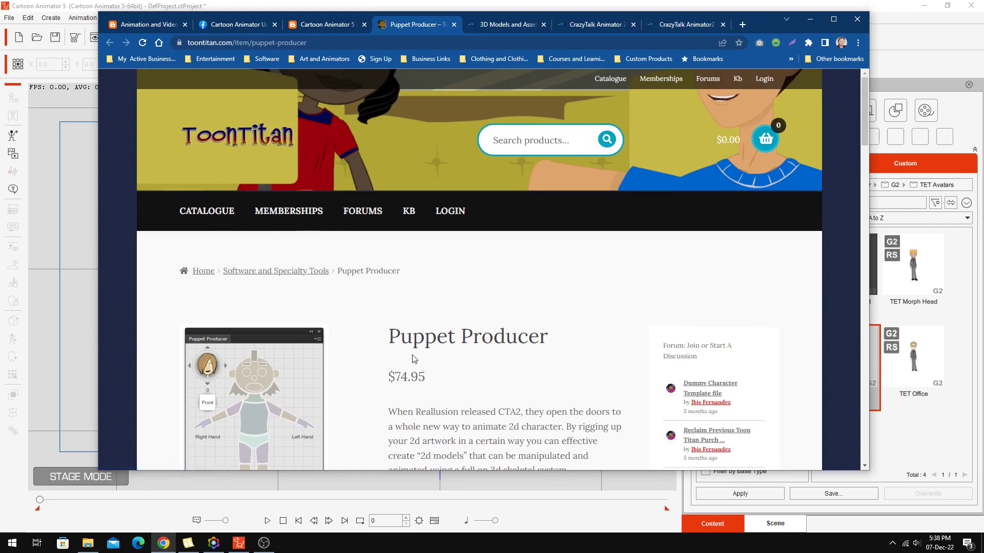
pyautogui.click(833, 19)
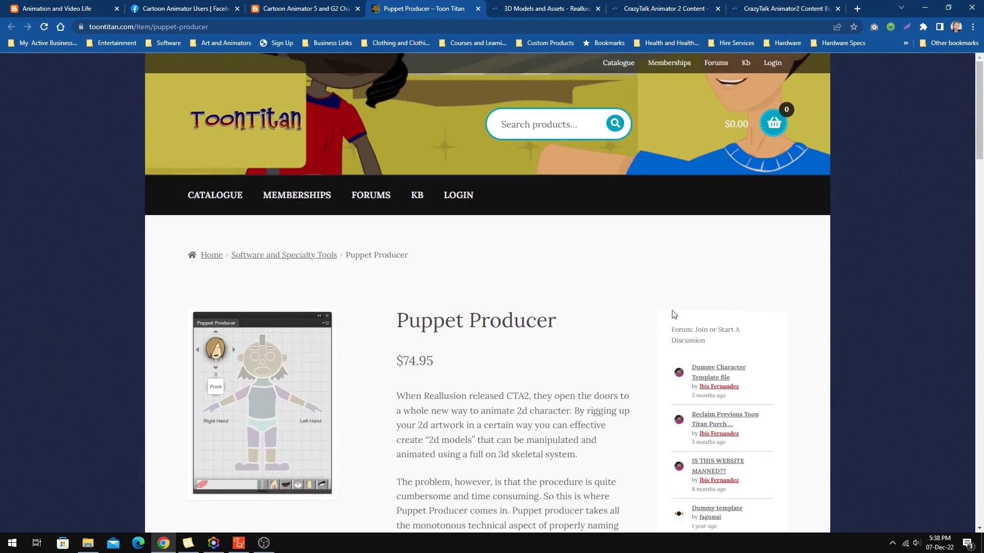
pyautogui.scroll(-3, 492, 316)
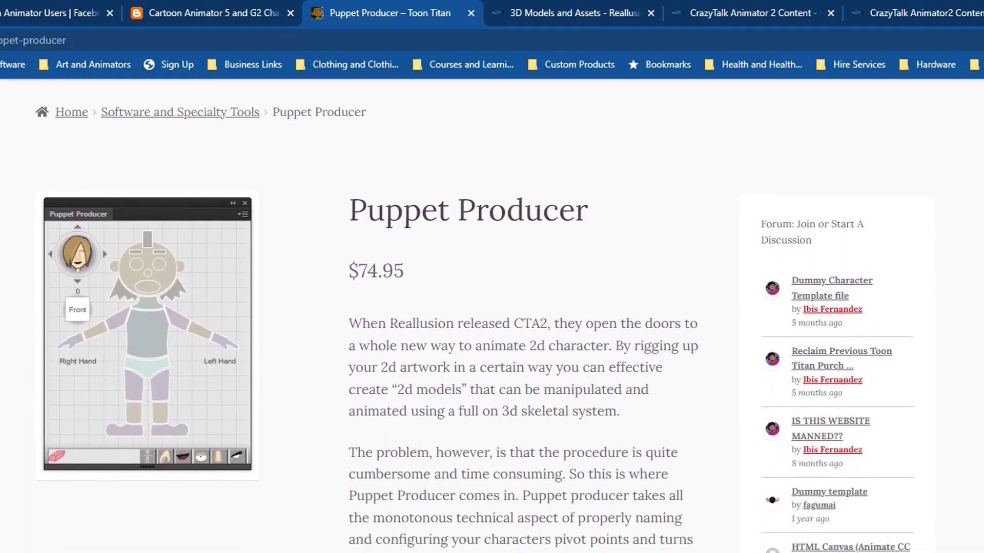
pyautogui.scroll(1, 492, 315)
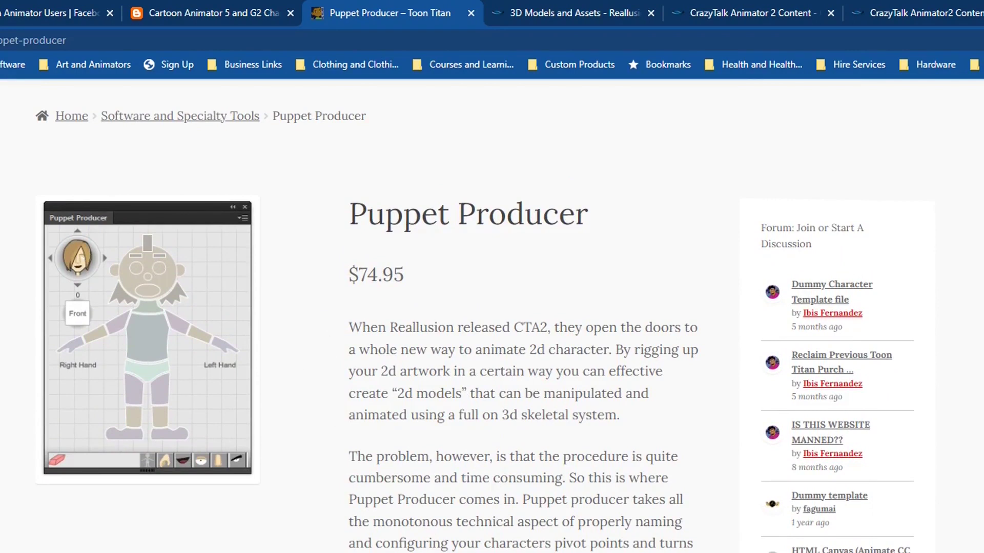
pyautogui.scroll(1, 492, 316)
pyautogui.scroll(-1, 491, 316)
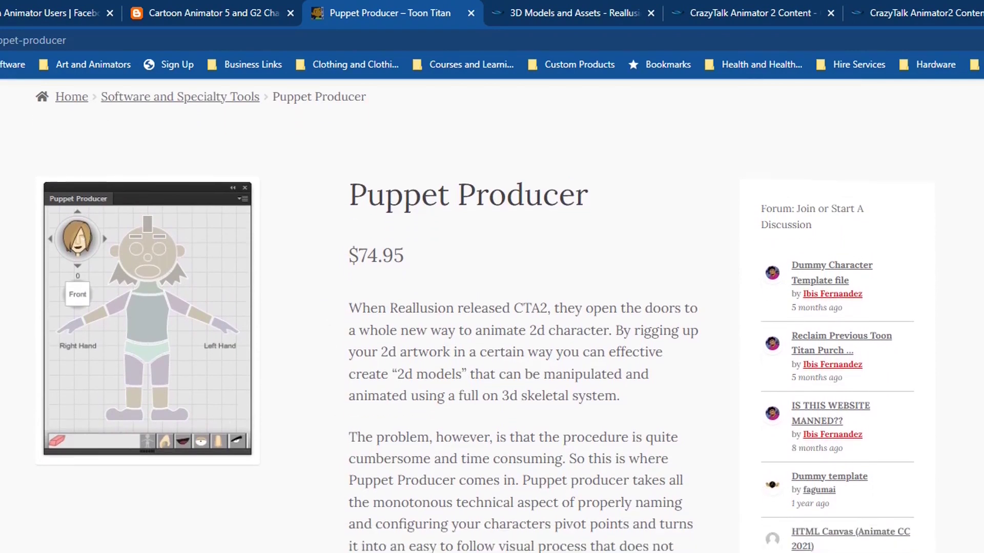
pyautogui.scroll(-1, 492, 315)
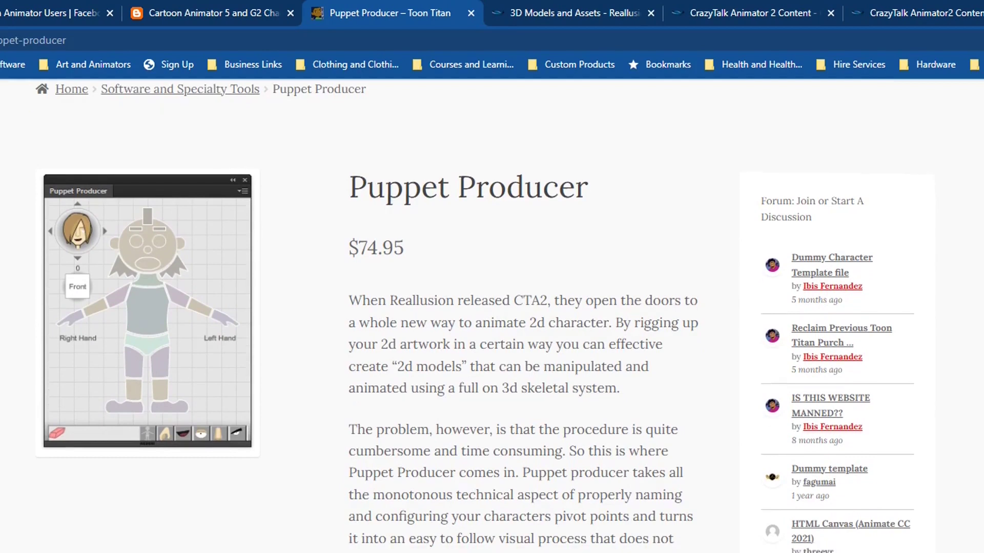
pyautogui.scroll(-1, 492, 315)
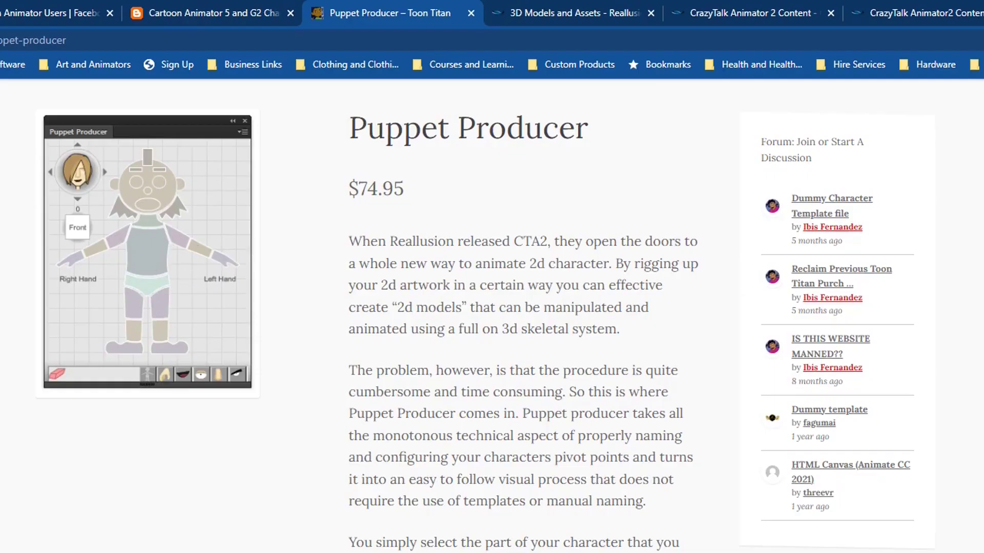
# Look through the Puppet Producer description down to the How To Install video and return to the page header
pyautogui.scroll(-6, 492, 316)
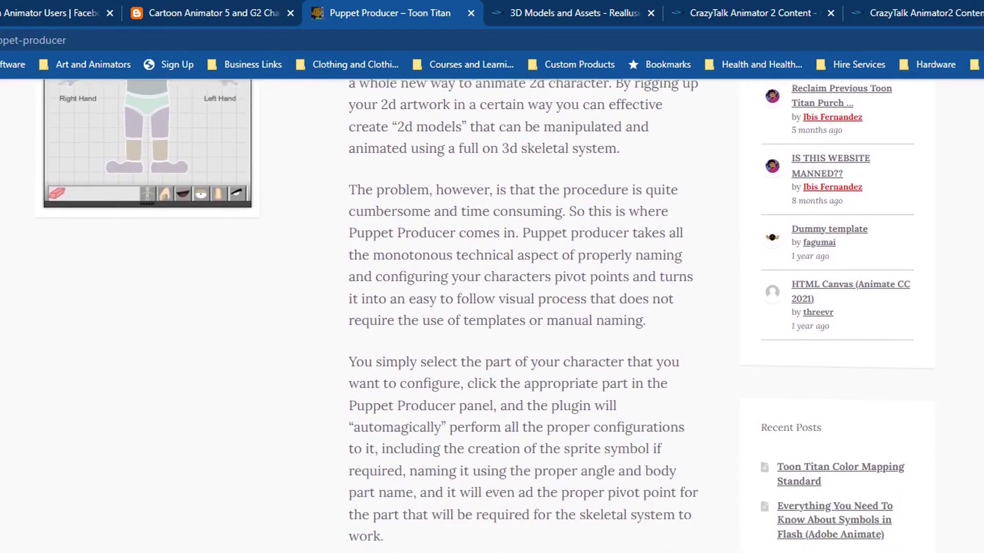
pyautogui.scroll(-5, 512, 308)
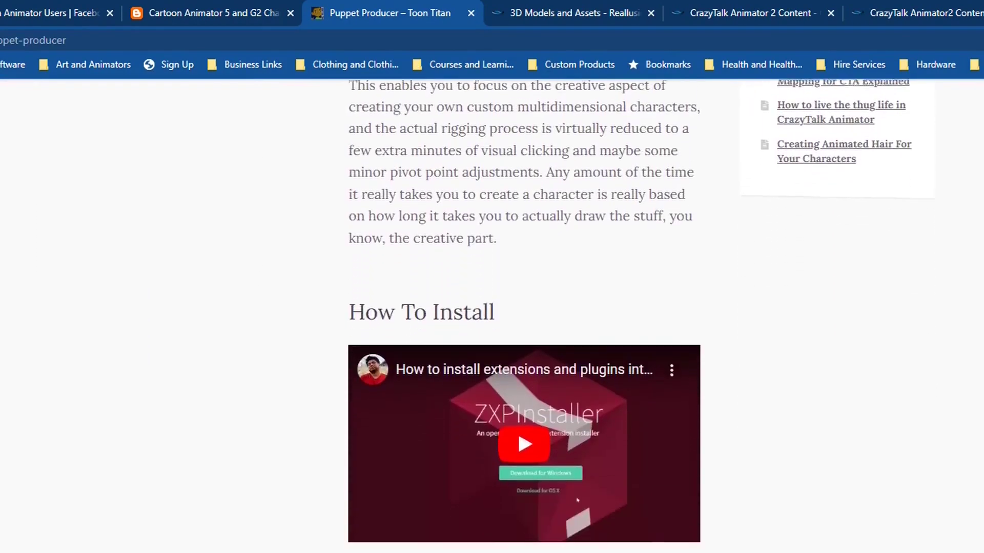
pyautogui.scroll(15, 980, 98)
pyautogui.scroll(1, 980, 90)
pyautogui.moveTo(980, 97); pyautogui.dragTo(980, 134)
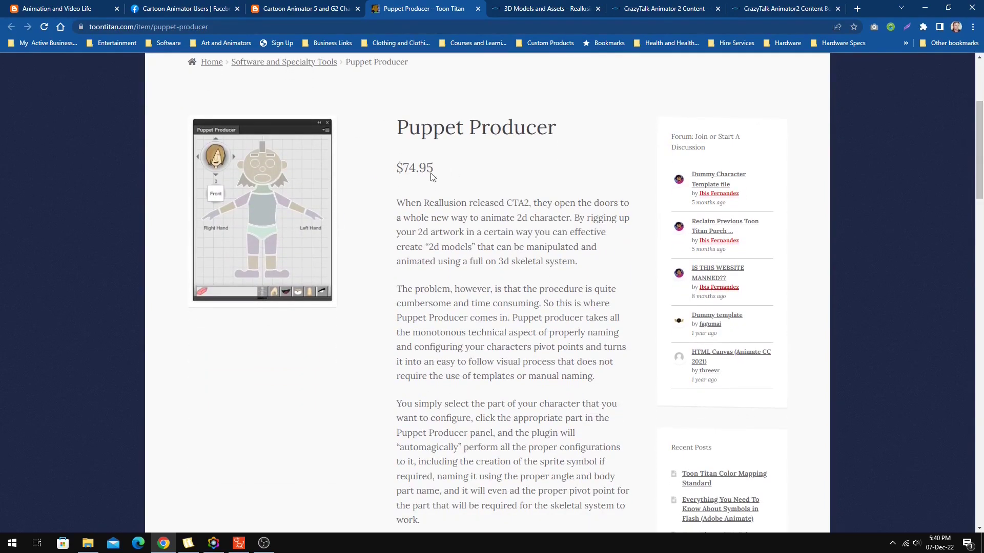
pyautogui.moveTo(980, 118); pyautogui.dragTo(224, 373)
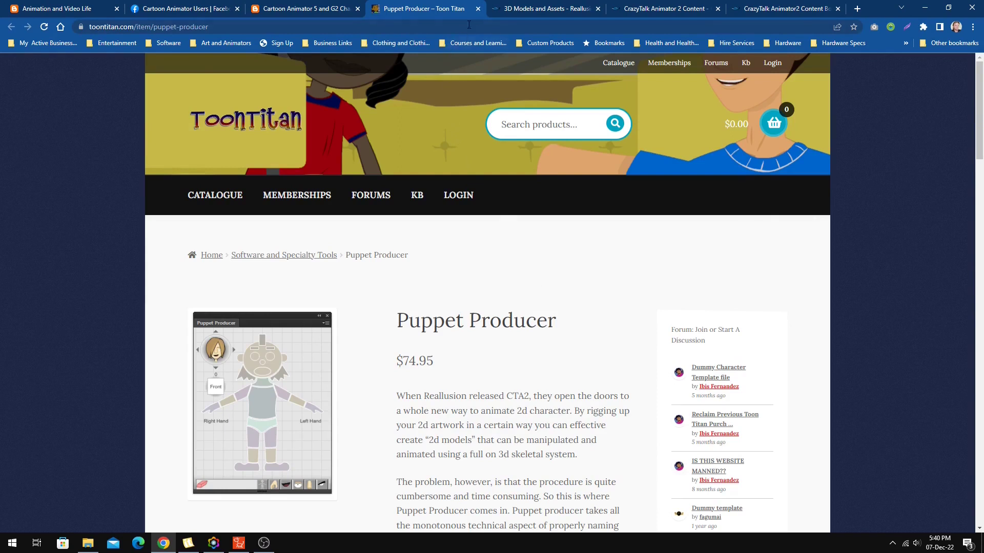
# Move the browser window out of the way and switch back to Cartoon Animator 5
pyautogui.moveTo(478, 9); pyautogui.dragTo(3, 88)
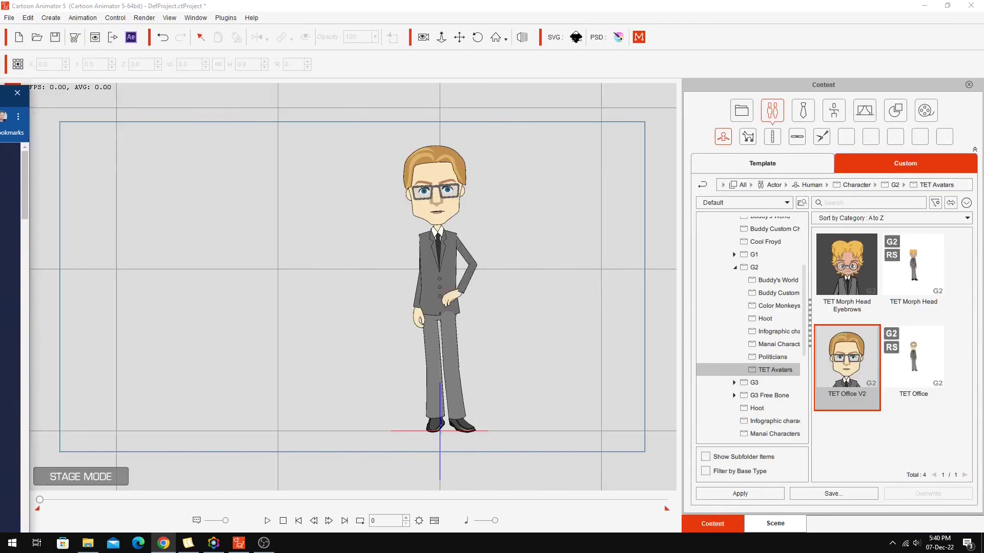
pyautogui.click(36, 102)
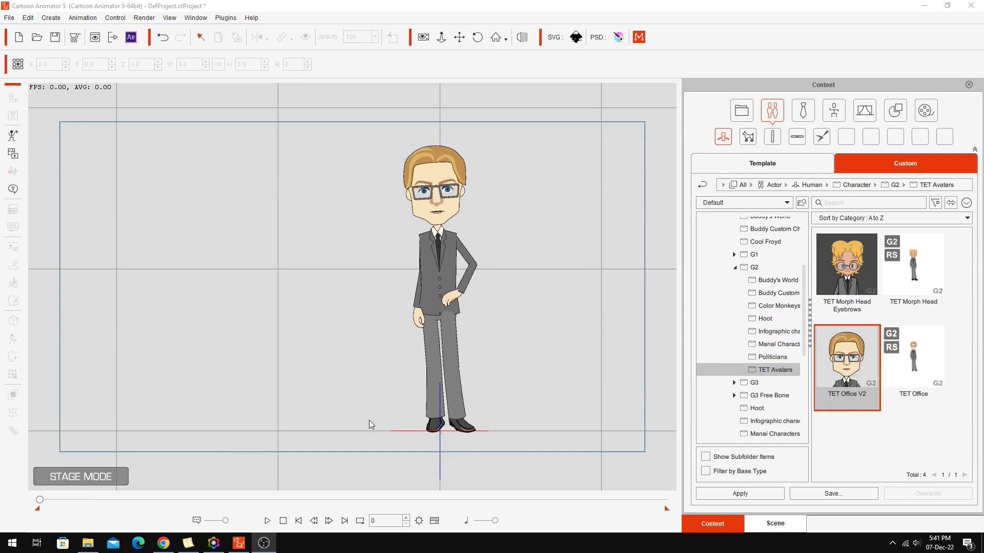
# Select the TET Office V2 character and examine its Affected by 3D Motion settings without changing them
pyautogui.click(36, 19)
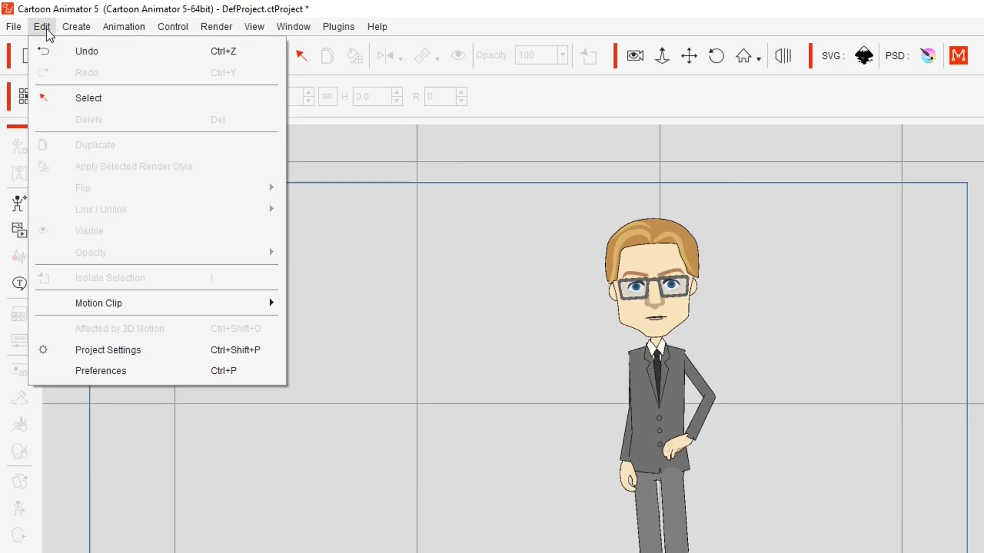
pyautogui.moveTo(119, 34)
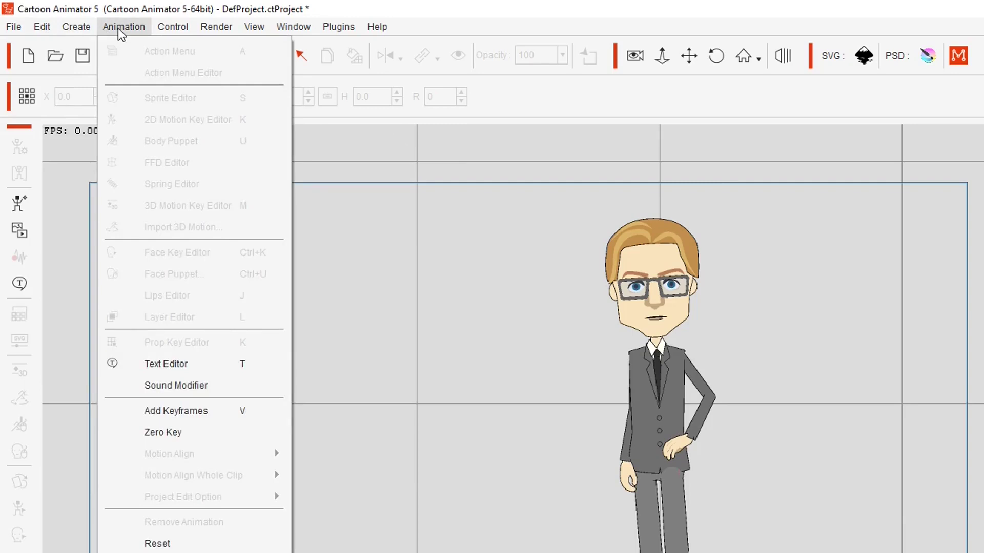
pyautogui.click(659, 423)
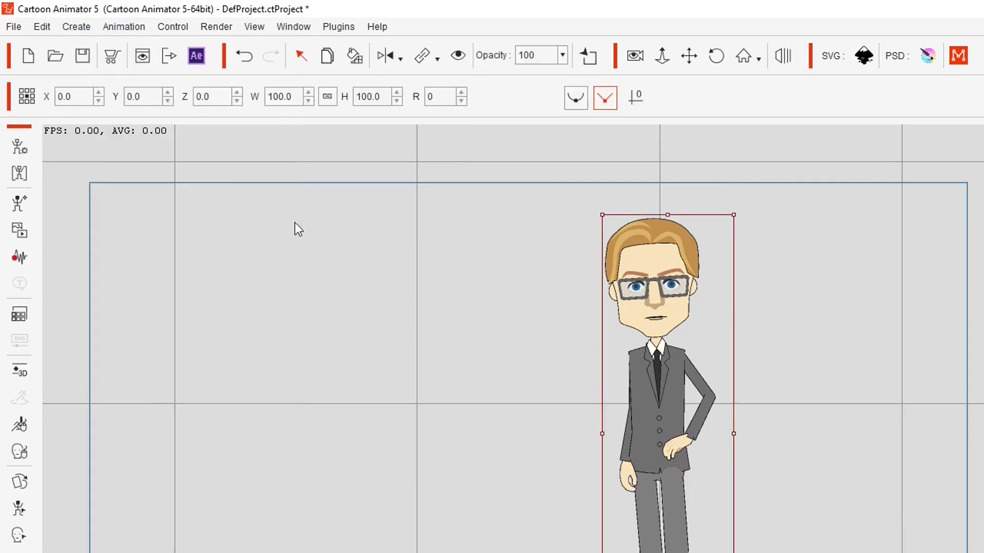
pyautogui.click(112, 27)
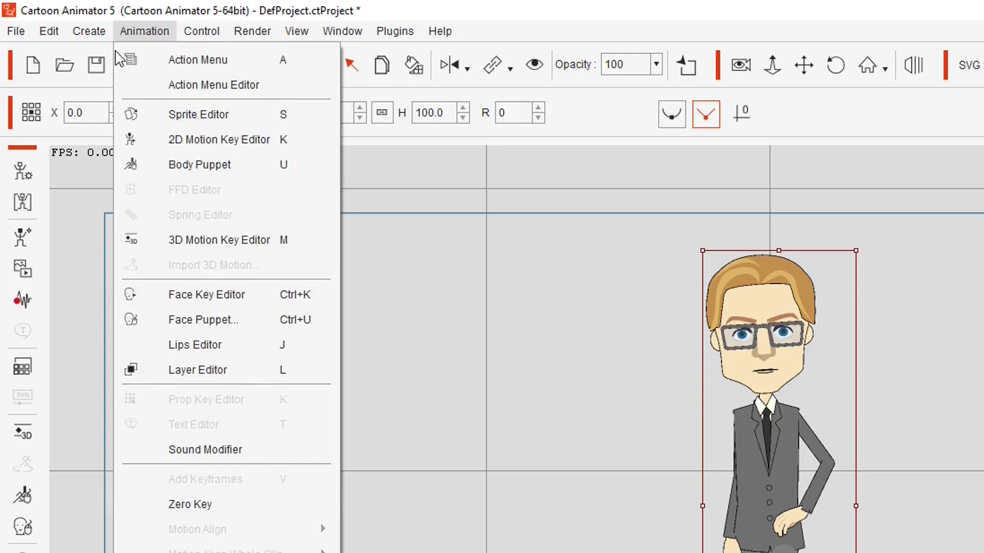
pyautogui.moveTo(72, 34)
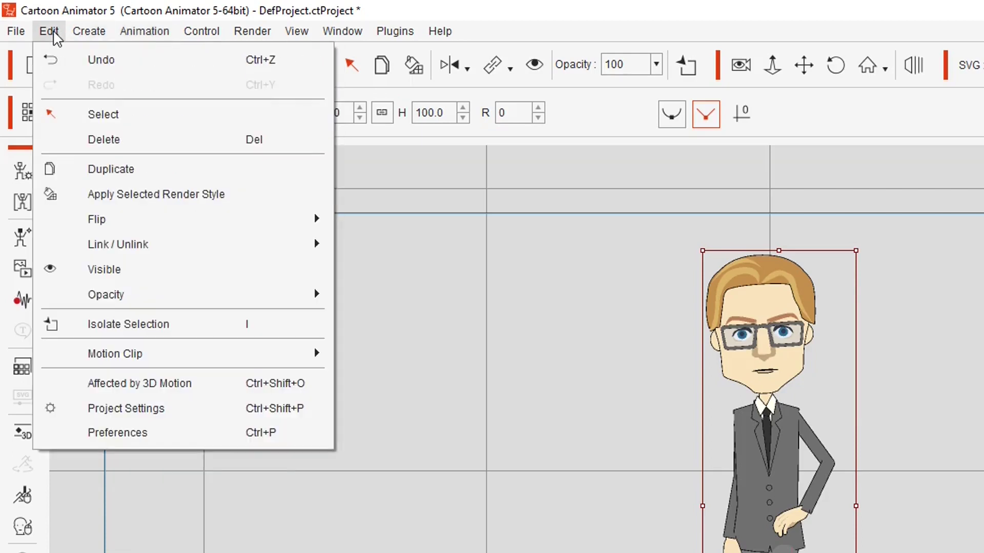
pyautogui.click(132, 384)
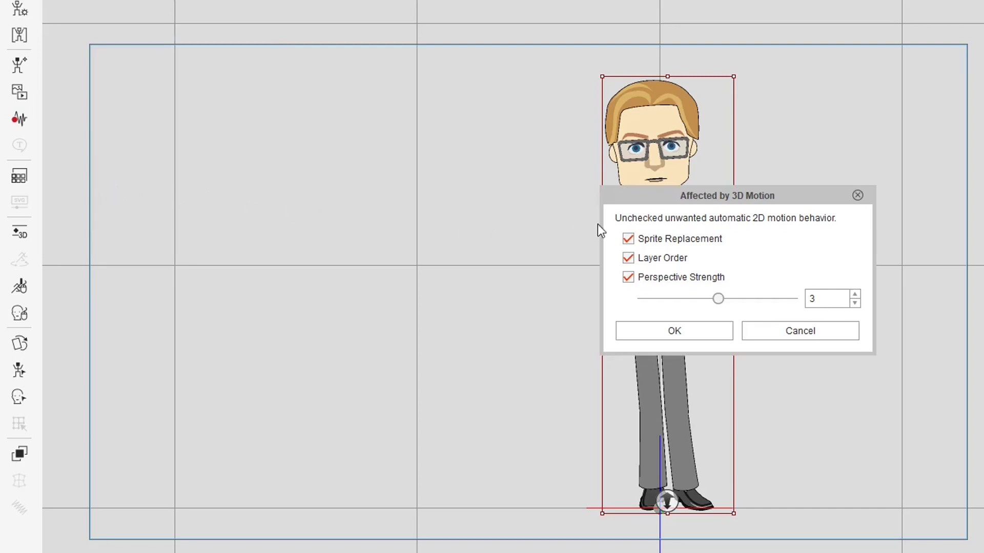
pyautogui.moveTo(692, 187); pyautogui.dragTo(378, 151)
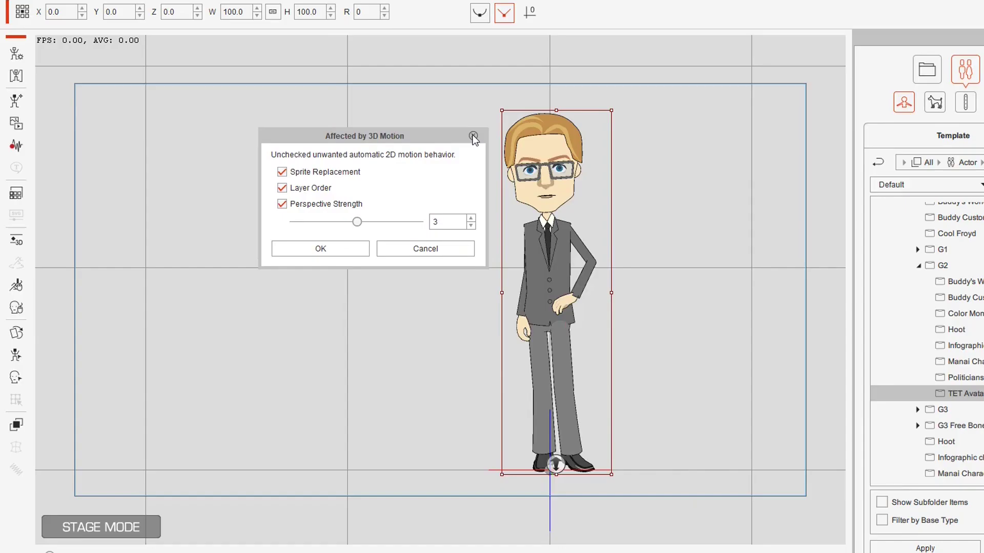
pyautogui.click(473, 136)
# Move the character up on the stage to about X -3.2, Y 13.3
pyautogui.moveTo(548, 273); pyautogui.dragTo(548, 238)
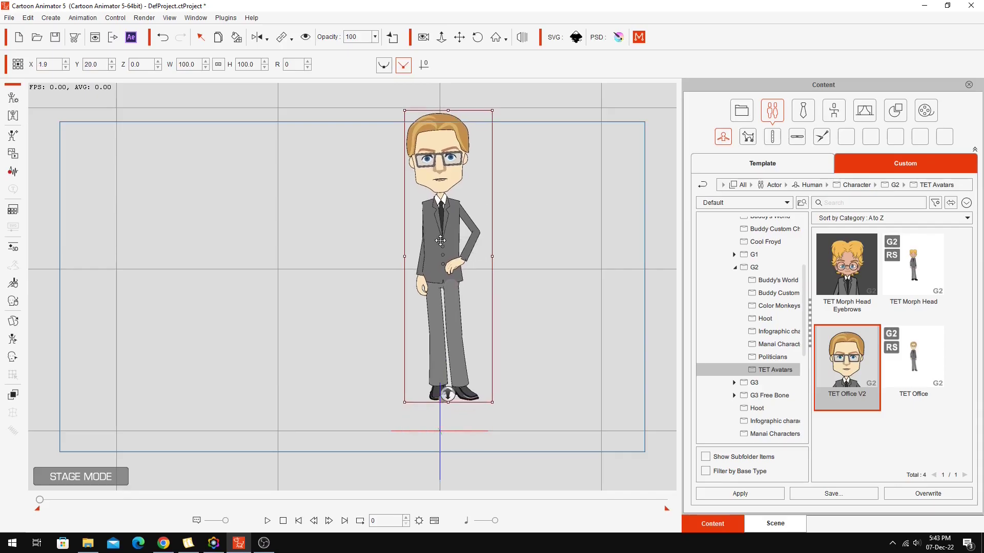
pyautogui.moveTo(437, 244); pyautogui.dragTo(432, 251)
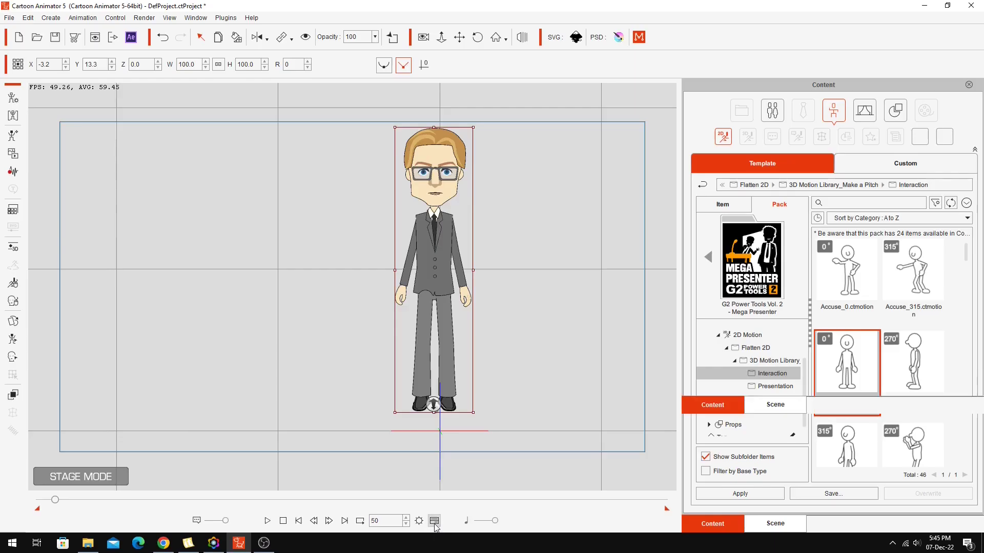
# Show the timeline and apply the Casual Dance 1 template from the 3D Motion library to the character
pyautogui.click(435, 523)
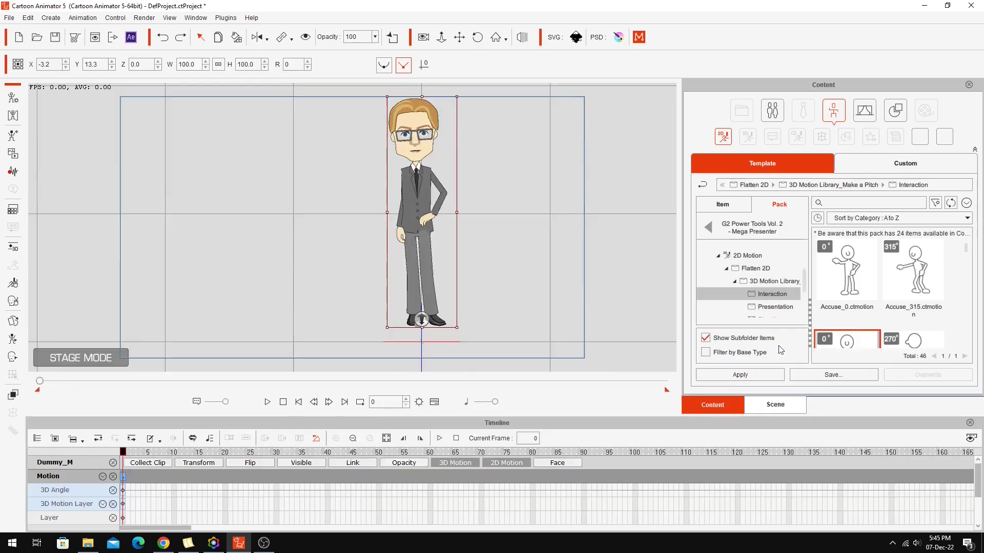
pyautogui.click(724, 209)
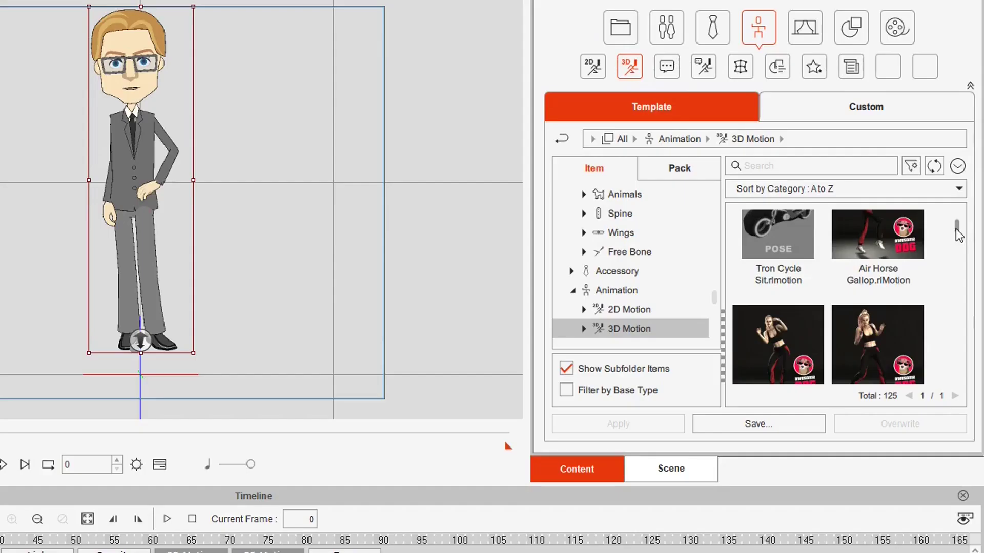
pyautogui.scroll(-1, 956, 231)
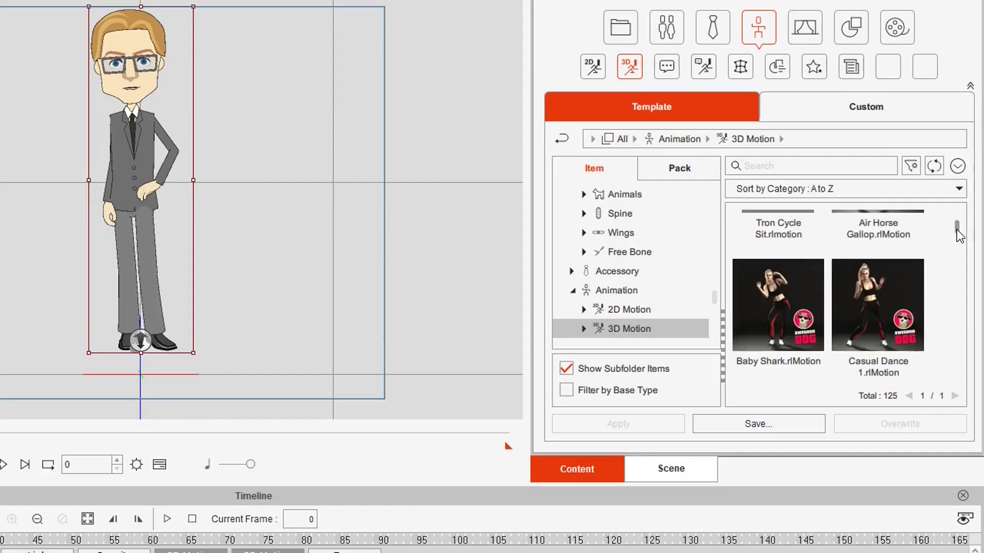
pyautogui.doubleClick(871, 302)
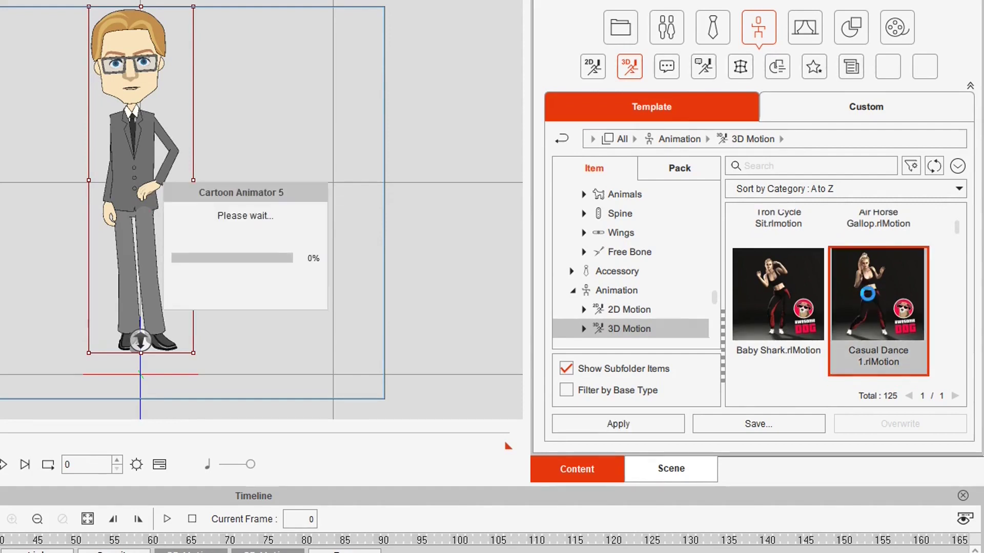
# Play back the Casual Dance 1 motion and scrub through its frames, stopping at frame 143
pyautogui.press('space')
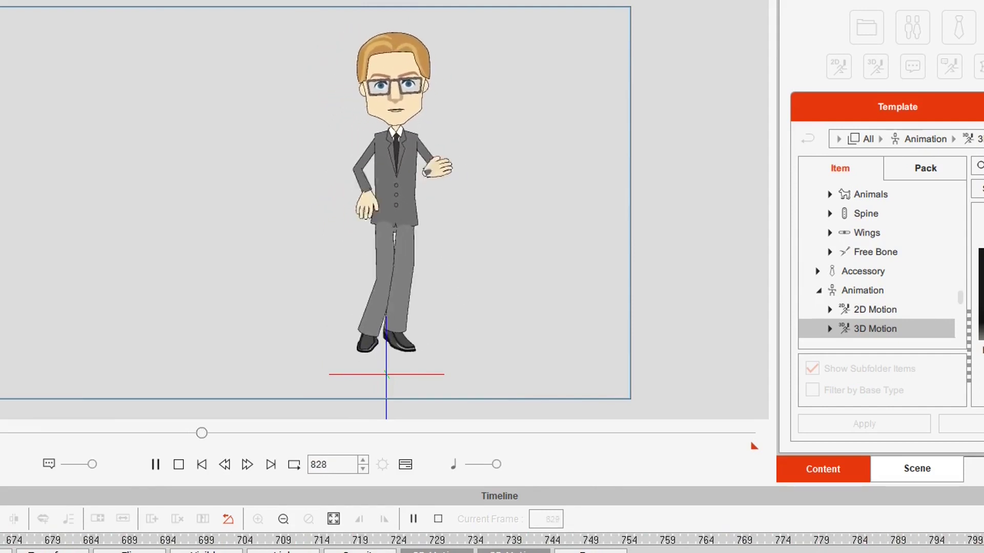
pyautogui.press('space')
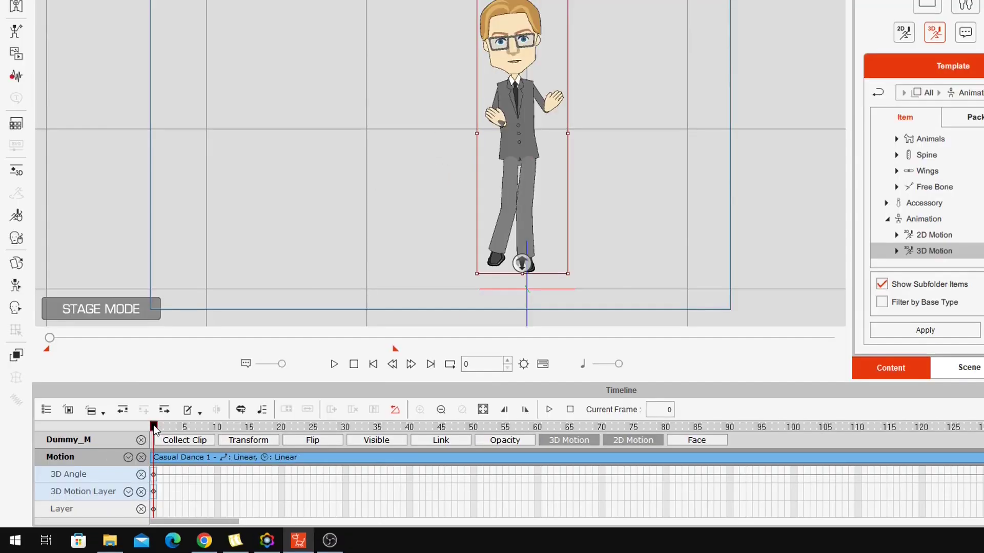
pyautogui.moveTo(123, 452); pyautogui.dragTo(171, 458)
pyautogui.moveTo(213, 433); pyautogui.dragTo(223, 430)
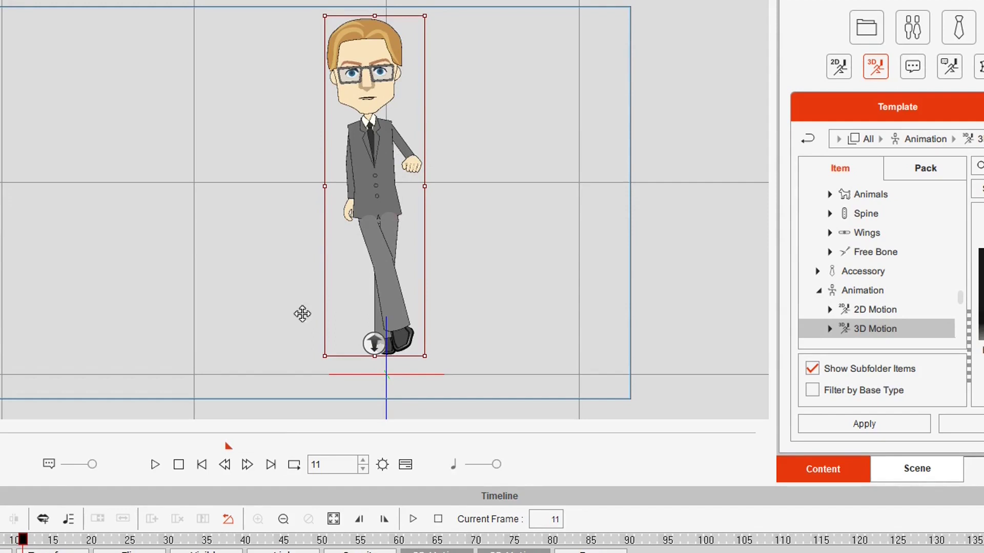
pyautogui.moveTo(36, 541); pyautogui.dragTo(514, 550)
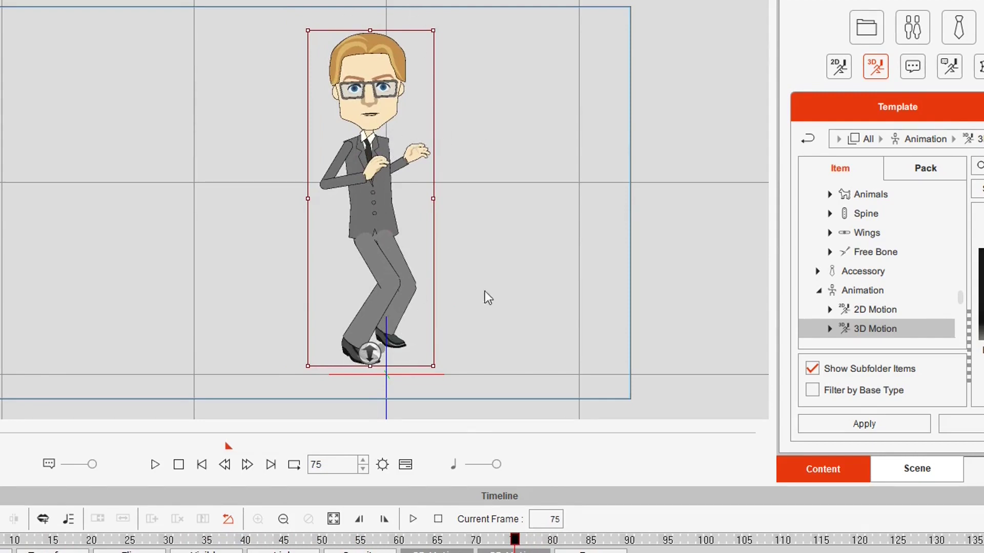
pyautogui.moveTo(520, 547); pyautogui.dragTo(982, 547)
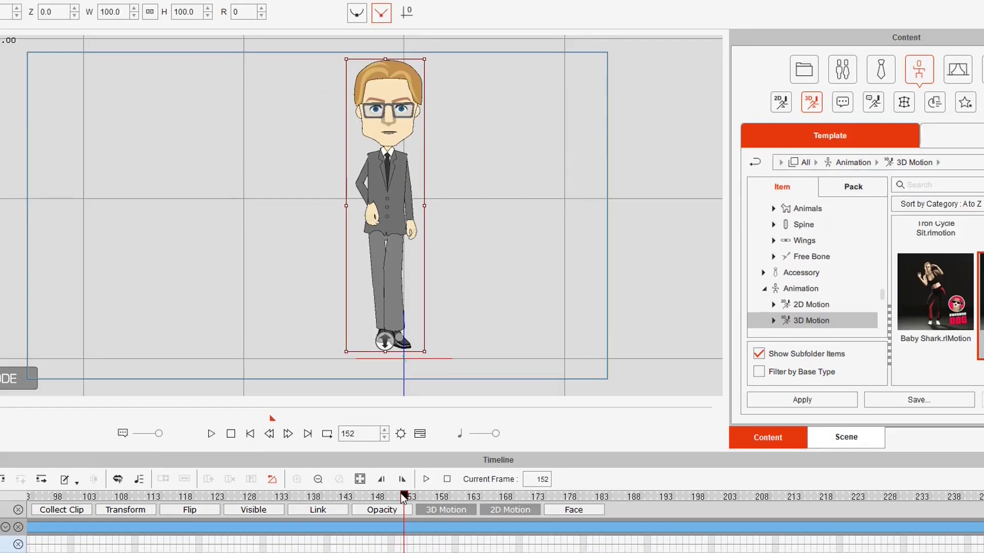
pyautogui.moveTo(401, 495); pyautogui.dragTo(347, 496)
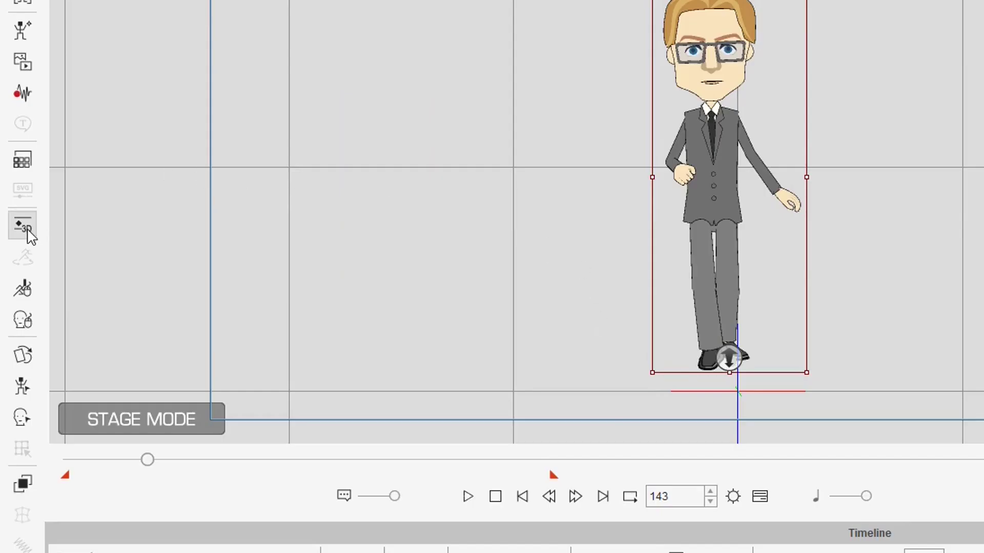
# Open the 3D Motion Key Editor at frame 143 and pan and orbit the view around the 3D dummy
pyautogui.click(23, 225)
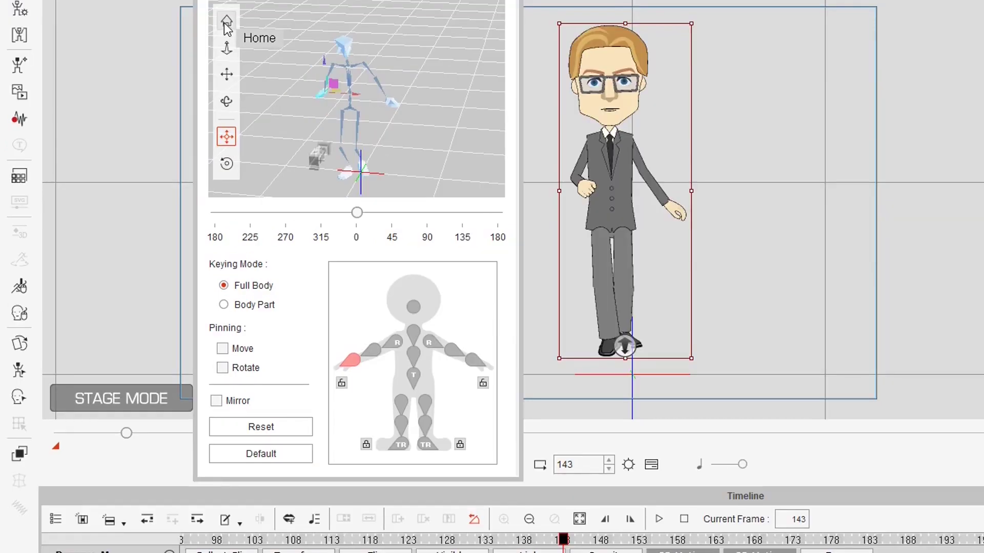
pyautogui.click(181, 108)
pyautogui.moveTo(275, 72)
pyautogui.mouseDown()
pyautogui.moveTo(312, 57)
pyautogui.moveTo(288, 60)
pyautogui.mouseUp()
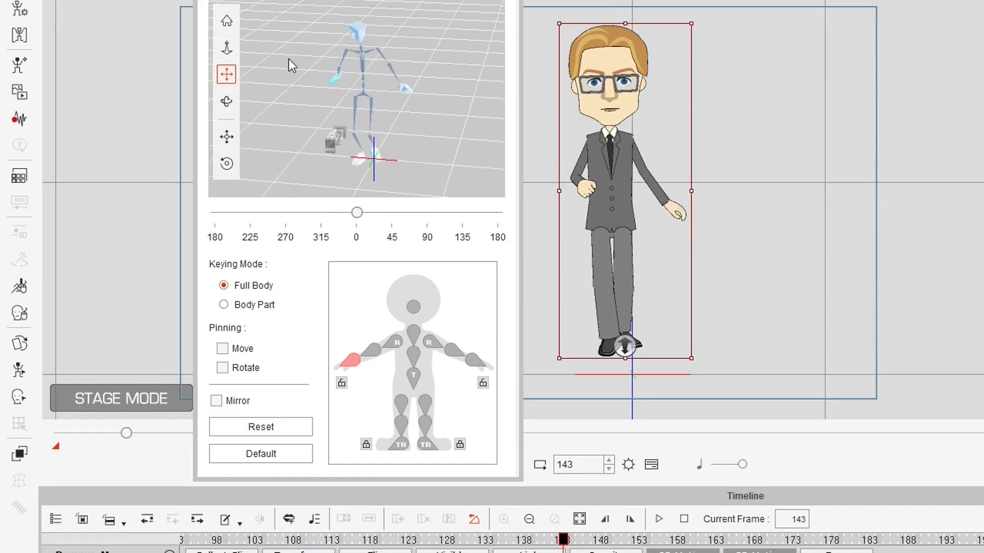
pyautogui.click(227, 103)
pyautogui.moveTo(307, 97); pyautogui.dragTo(461, 135)
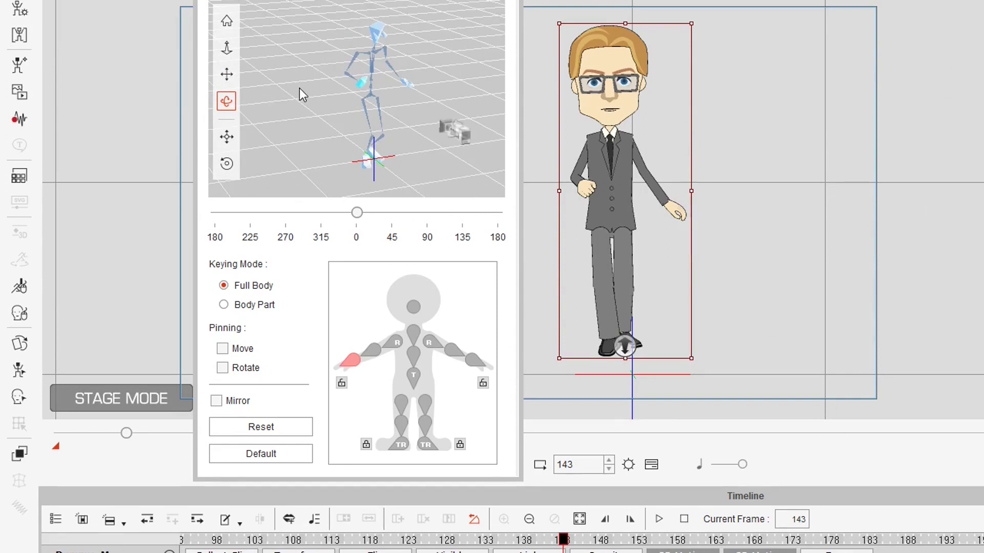
pyautogui.moveTo(300, 88); pyautogui.dragTo(272, 102)
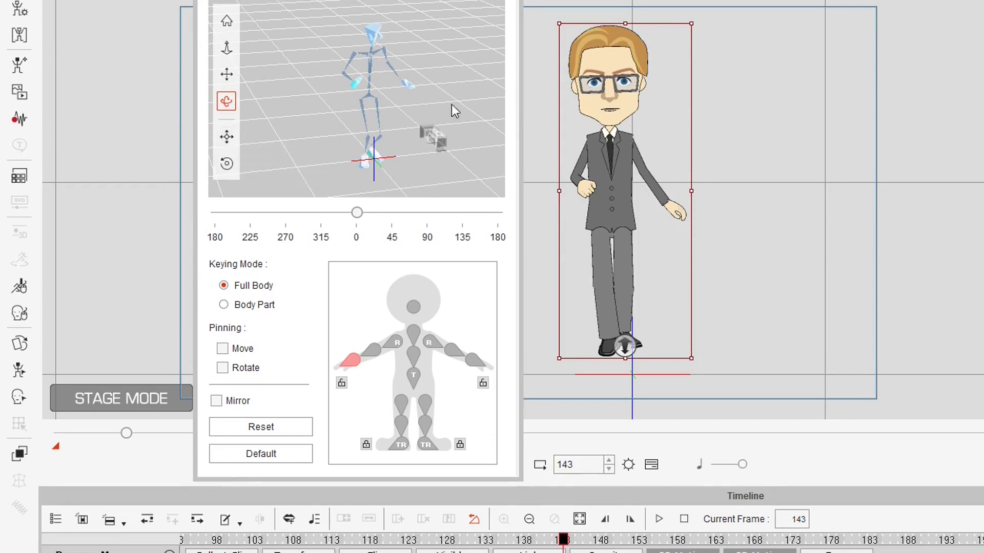
# Try the Move (IK) and Rotate (FK) modes, the angle slider and the right foot's lock in the 3D Motion Key Editor
pyautogui.click(228, 142)
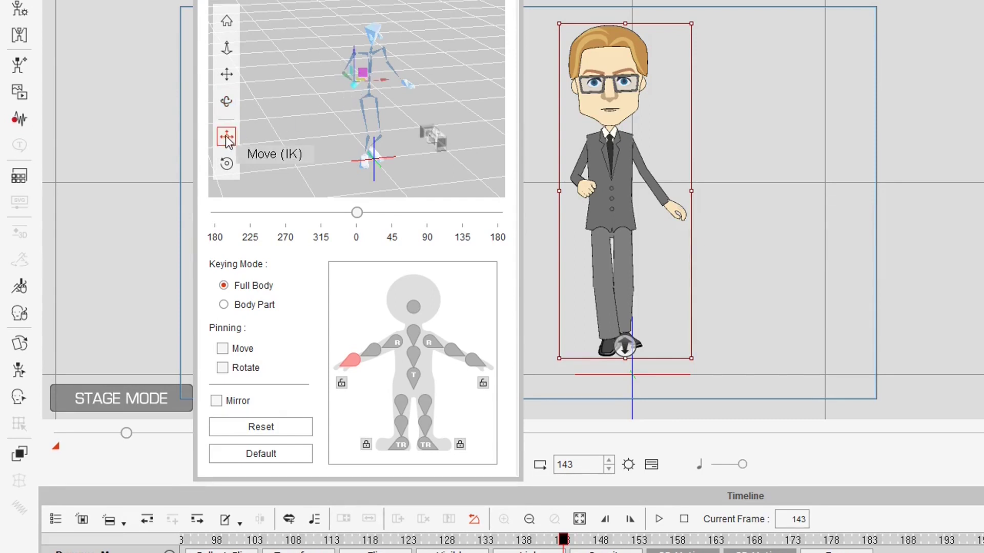
pyautogui.click(227, 164)
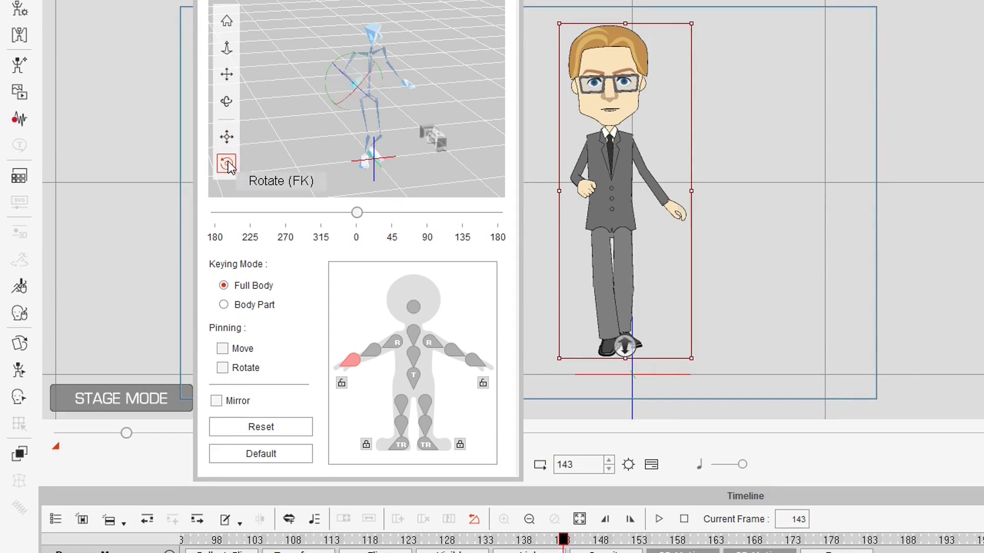
pyautogui.moveTo(358, 214)
pyautogui.mouseDown()
pyautogui.moveTo(381, 220)
pyautogui.moveTo(365, 220)
pyautogui.moveTo(373, 221)
pyautogui.mouseUp()
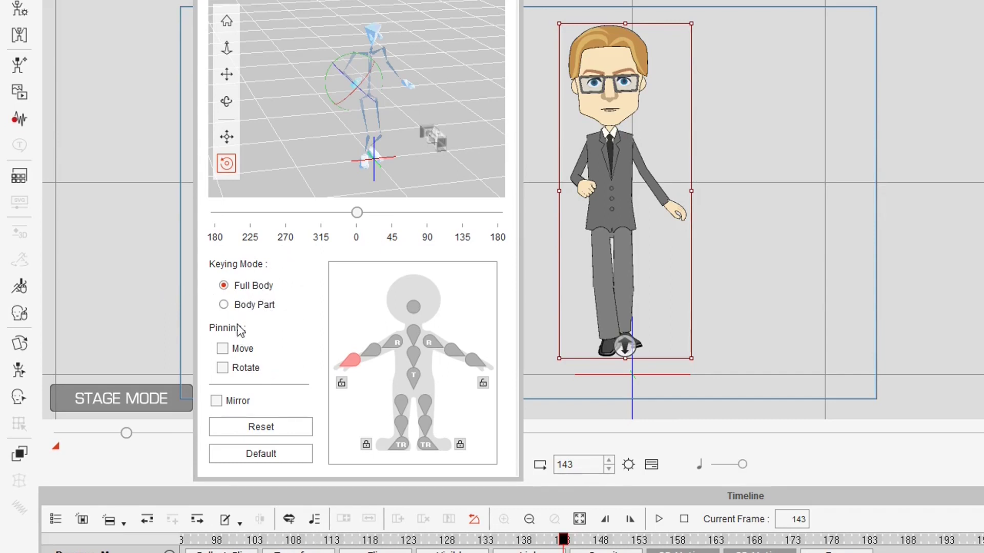
pyautogui.click(369, 444)
pyautogui.click(363, 444)
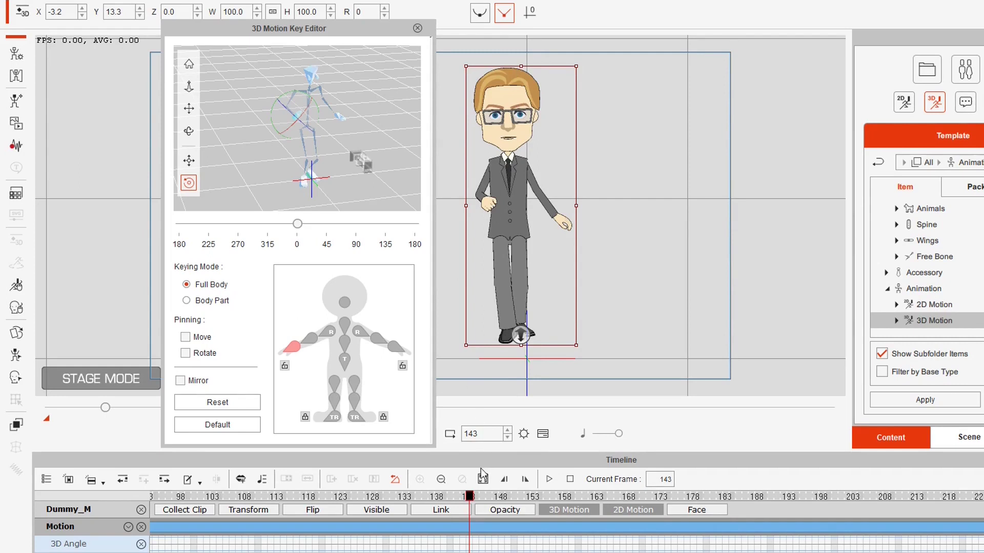
# Choose Move (IK) mode and add a key on the 3D Motion Layer track at frame 143
pyautogui.click(189, 160)
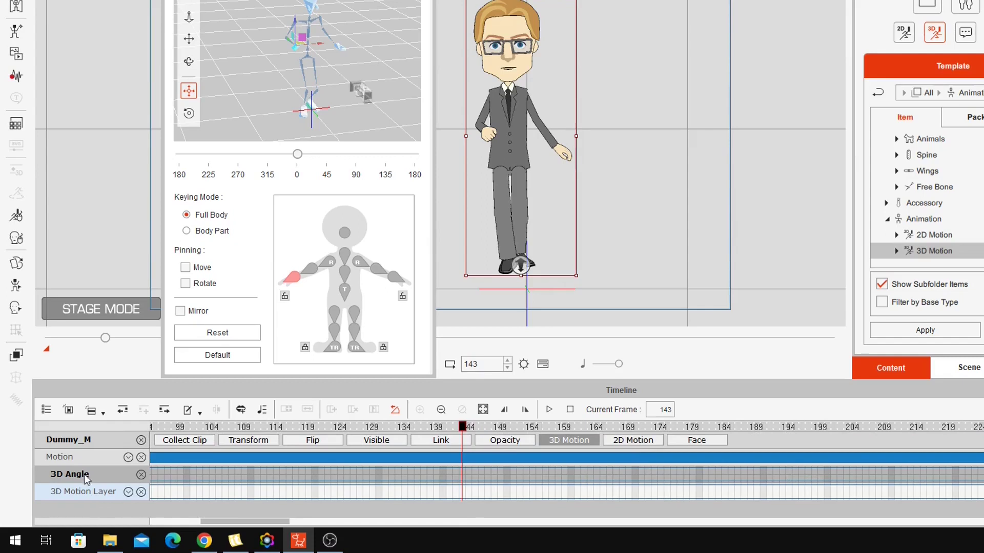
pyautogui.click(463, 493)
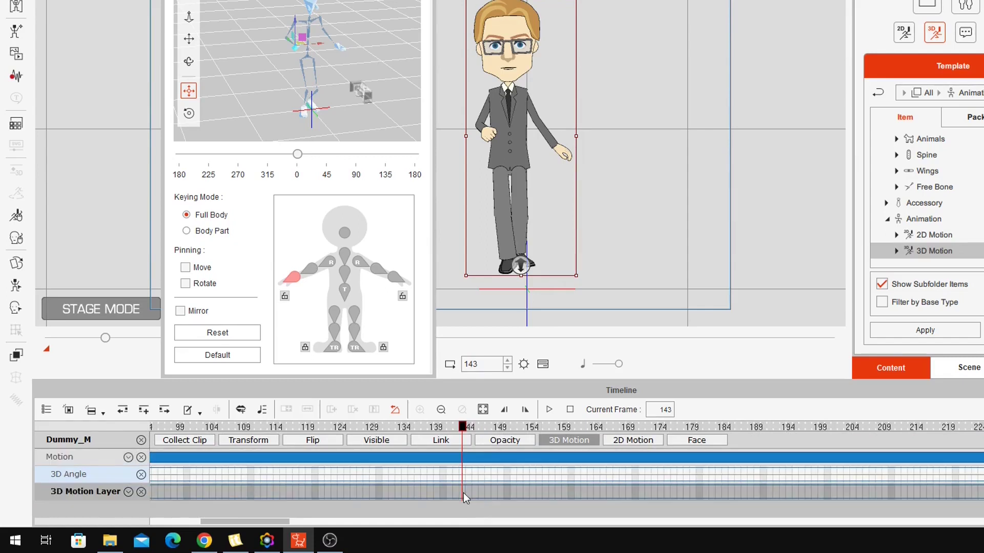
pyautogui.click(463, 493)
# Shift the dummy's right hand with Move (IK) around frame 152 and scrub back over the edited frames to frame 137
pyautogui.click(469, 427)
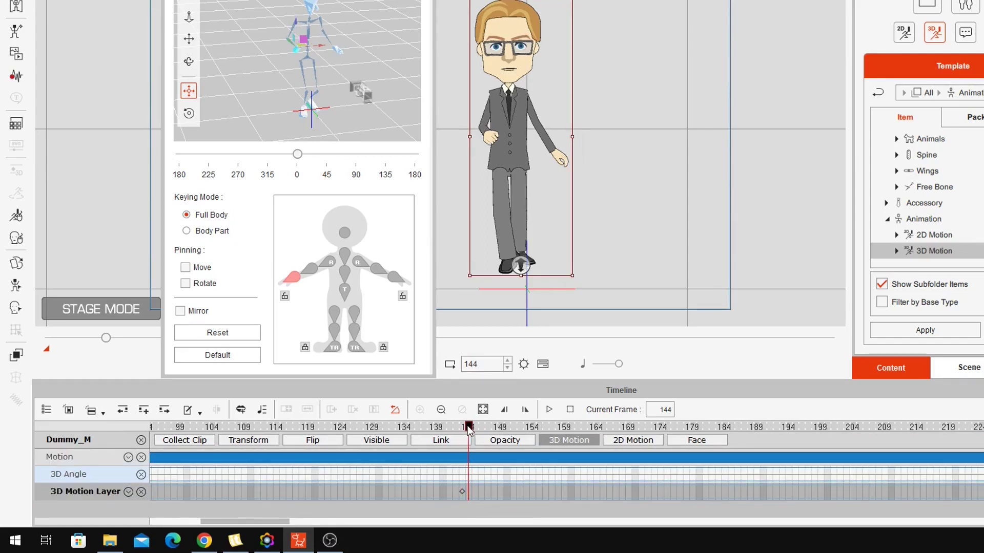
pyautogui.moveTo(472, 429); pyautogui.dragTo(515, 439)
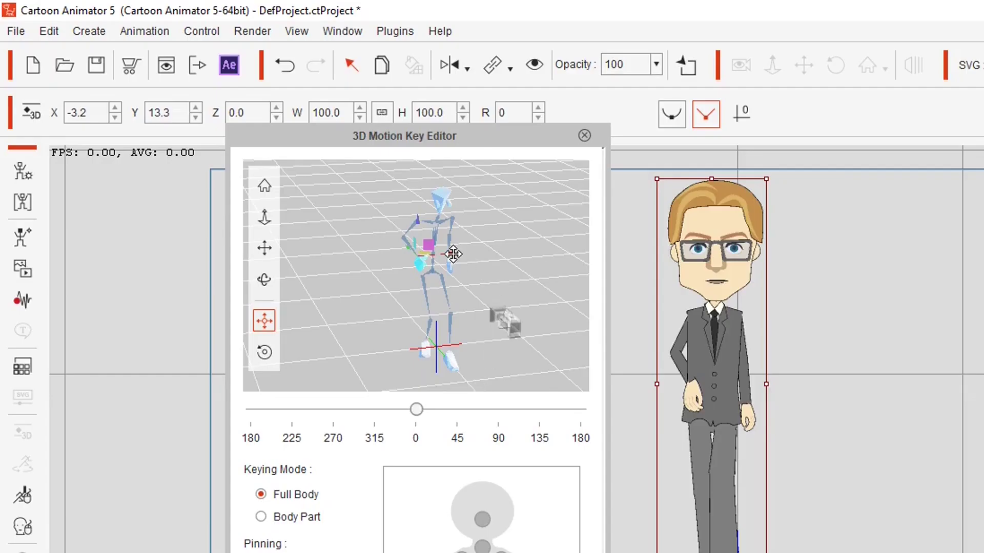
pyautogui.moveTo(451, 253); pyautogui.dragTo(450, 253)
pyautogui.moveTo(449, 253); pyautogui.dragTo(446, 254)
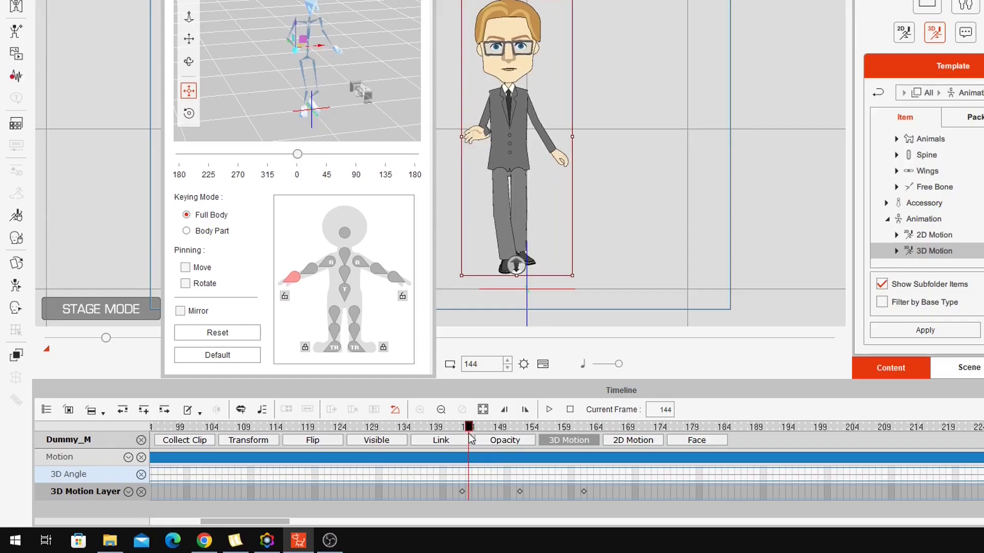
pyautogui.moveTo(466, 435); pyautogui.dragTo(423, 496)
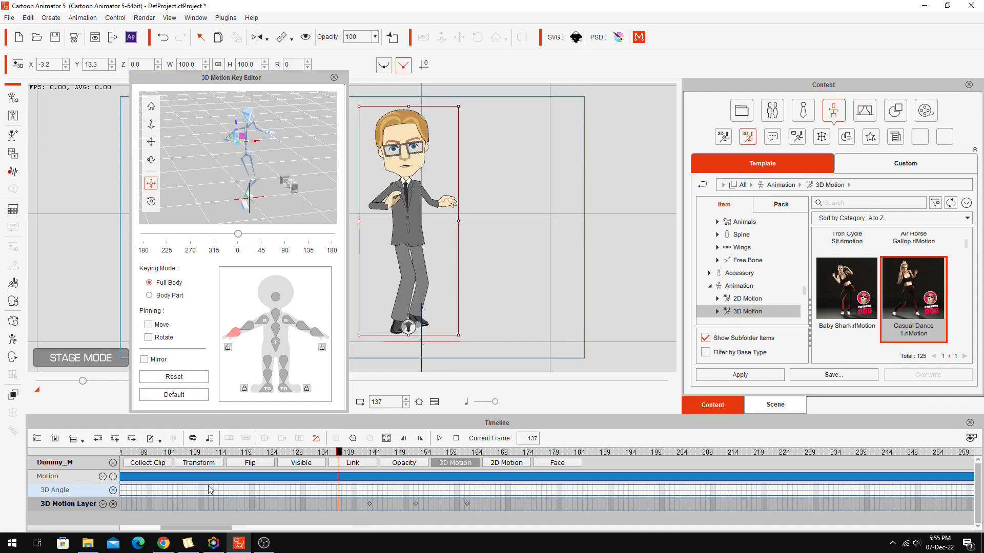
# Break the Motion track's dance clip at frame 248
pyautogui.moveTo(211, 530); pyautogui.dragTo(256, 538)
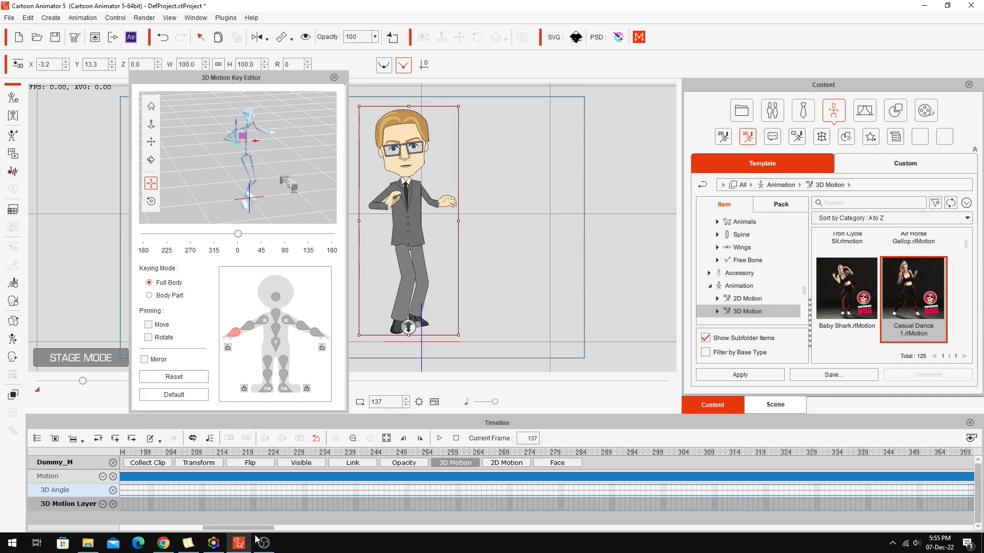
pyautogui.click(398, 480)
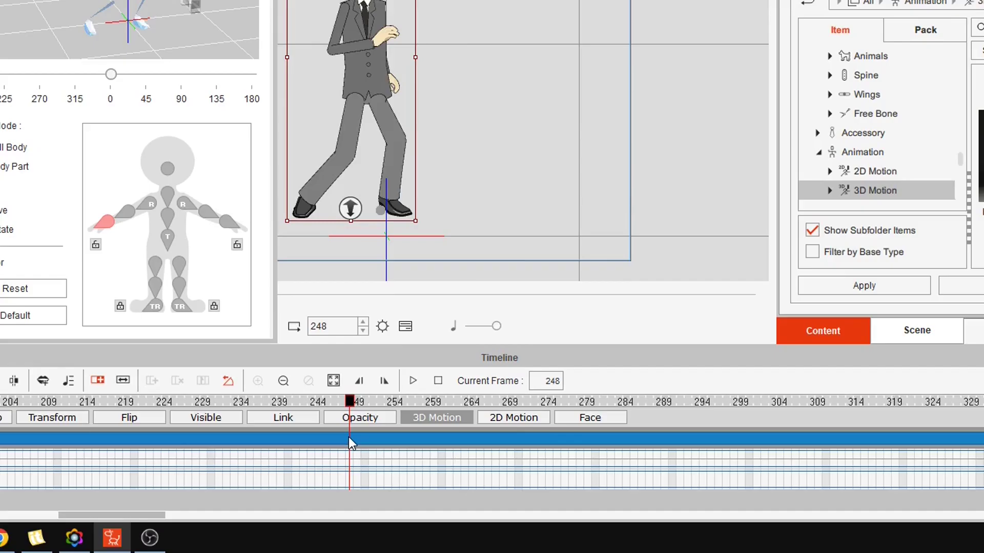
pyautogui.rightClick(396, 477)
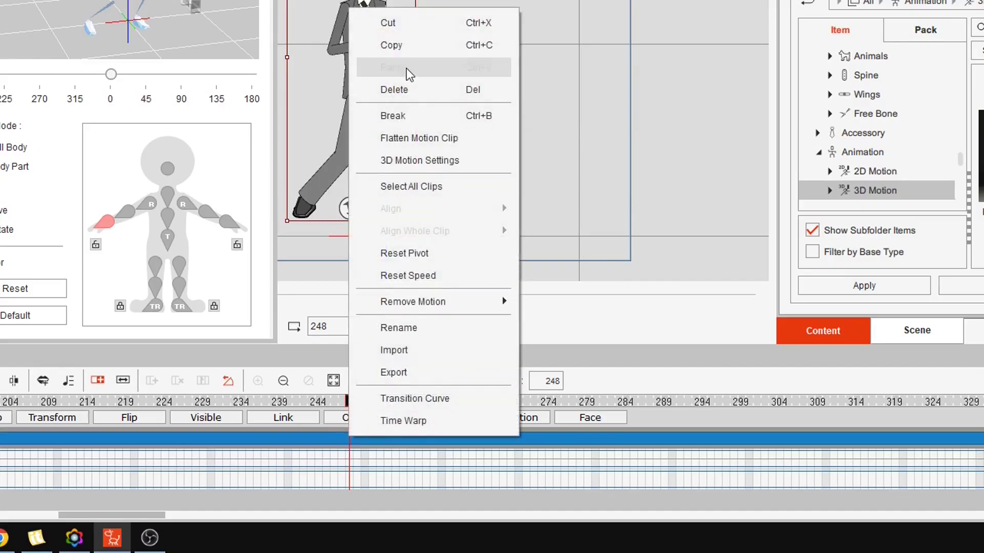
pyautogui.click(401, 123)
pyautogui.click(365, 438)
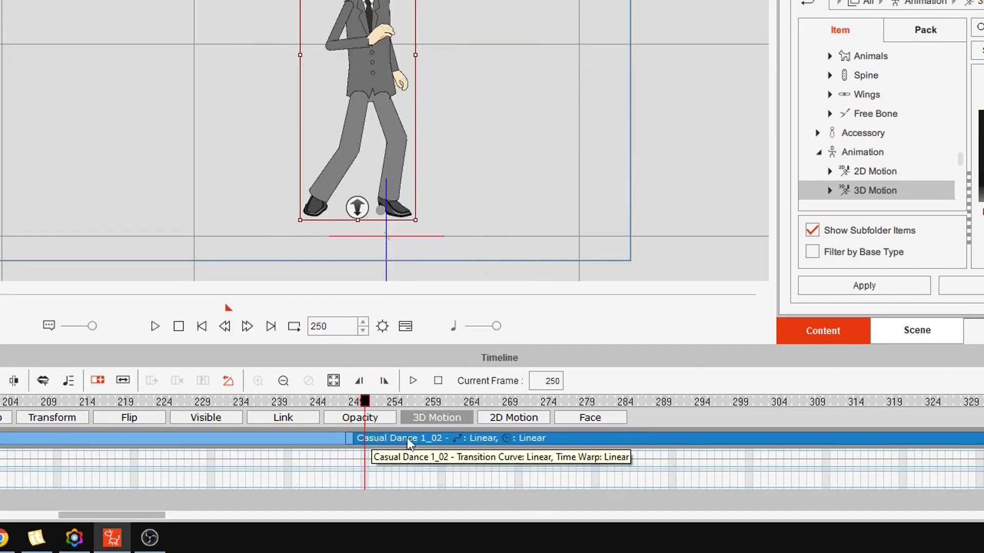
# Move the second dance clip to start at about frame 266 and extend its transition back to about frame 245
pyautogui.moveTo(406, 437); pyautogui.dragTo(536, 438)
pyautogui.click(503, 439)
pyautogui.moveTo(343, 407); pyautogui.dragTo(394, 447)
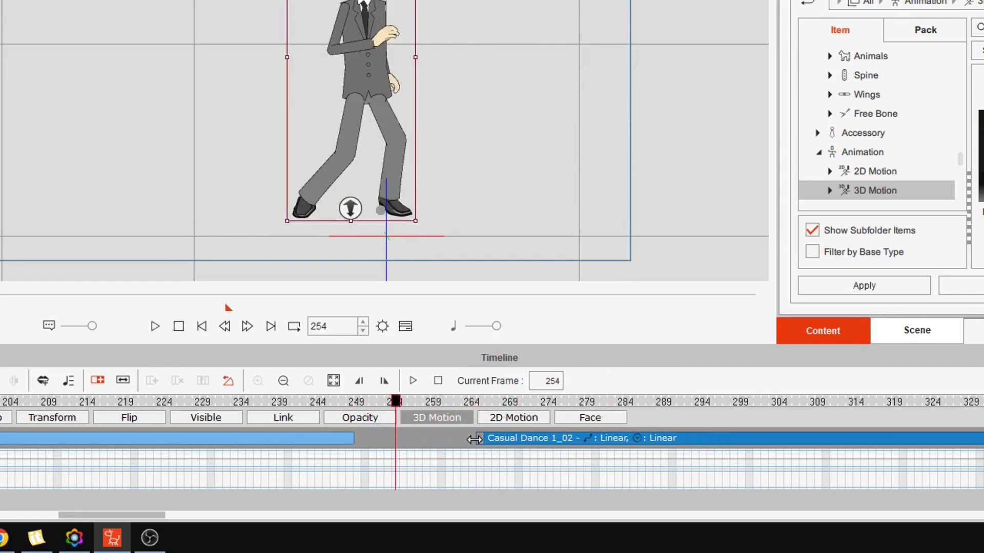
pyautogui.moveTo(386, 441); pyautogui.dragTo(345, 440)
pyautogui.moveTo(302, 401); pyautogui.dragTo(502, 504)
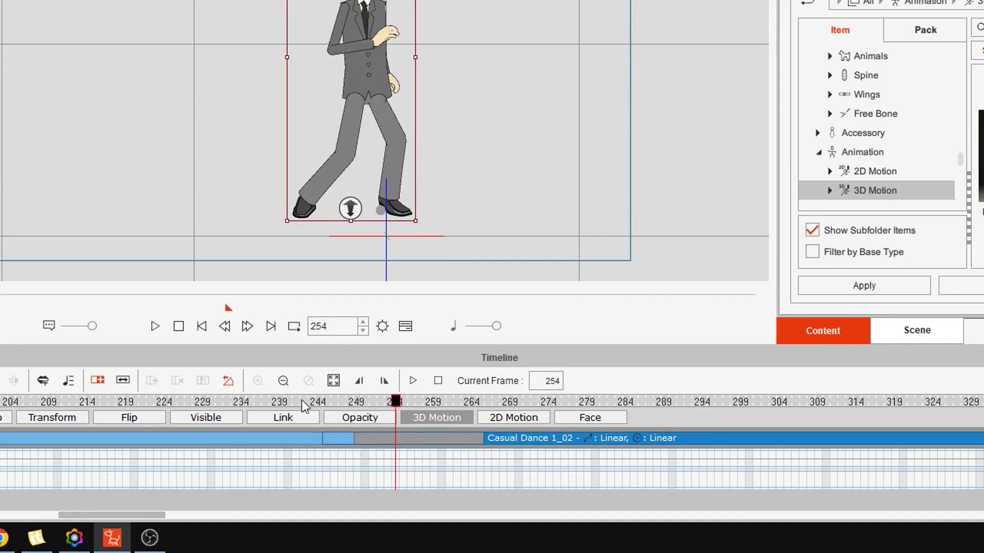
pyautogui.moveTo(517, 537); pyautogui.dragTo(507, 503)
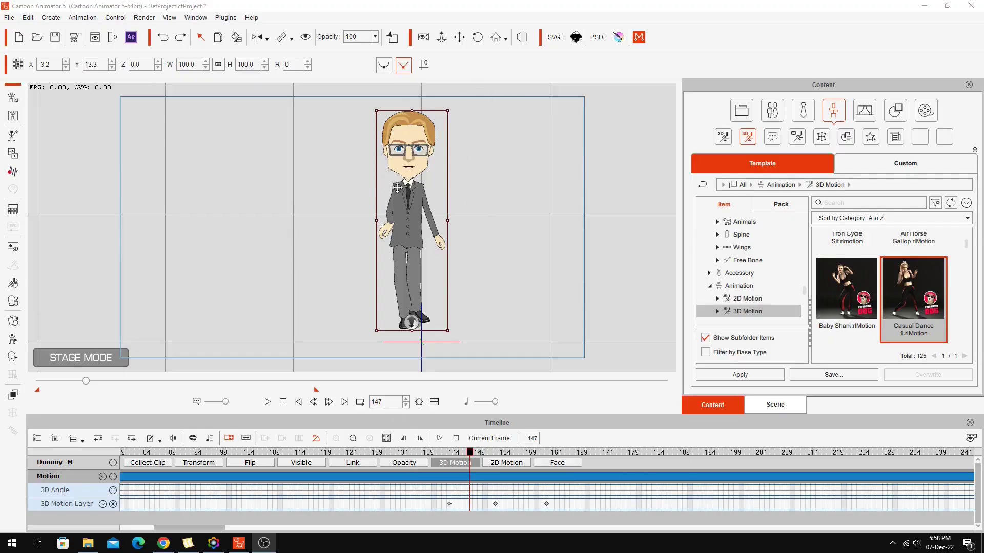
# Flatten the 3D motion clip on the dummy's Motion track
pyautogui.click(459, 475)
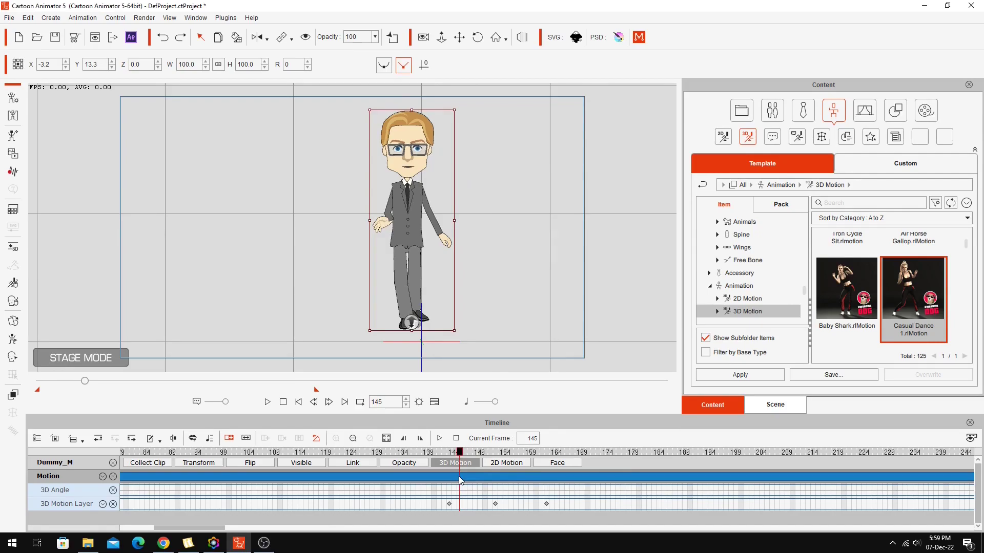
pyautogui.rightClick(459, 475)
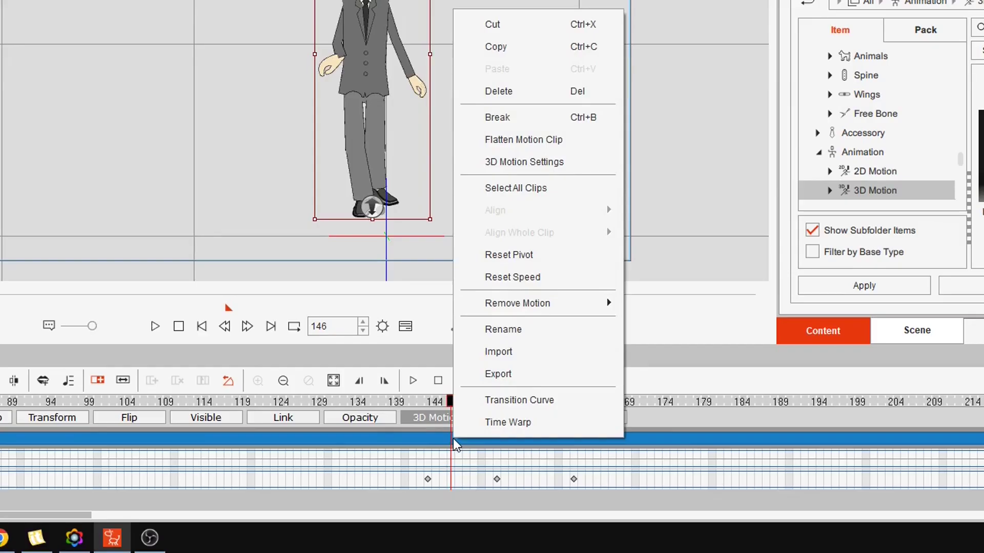
pyautogui.click(541, 144)
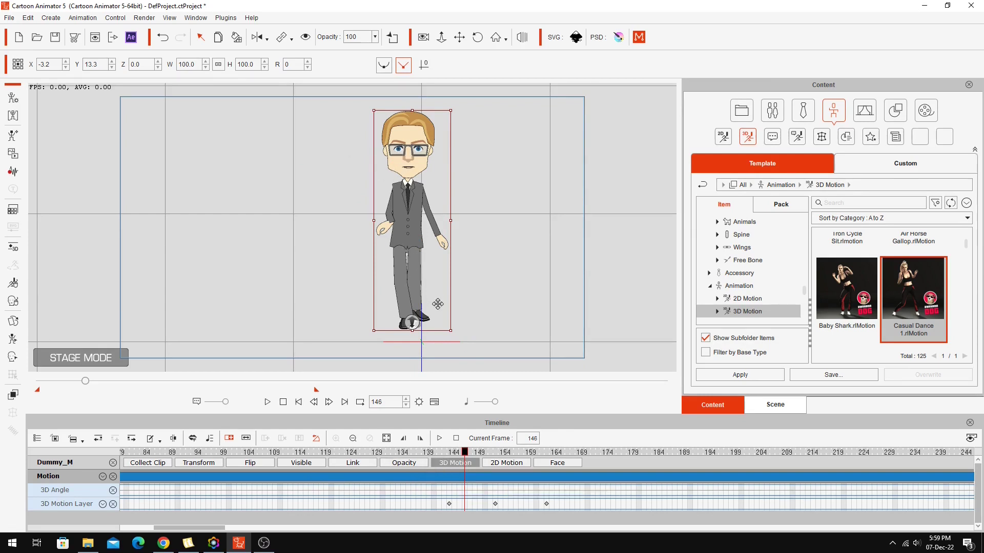
pyautogui.hscroll(-5, 124, 475)
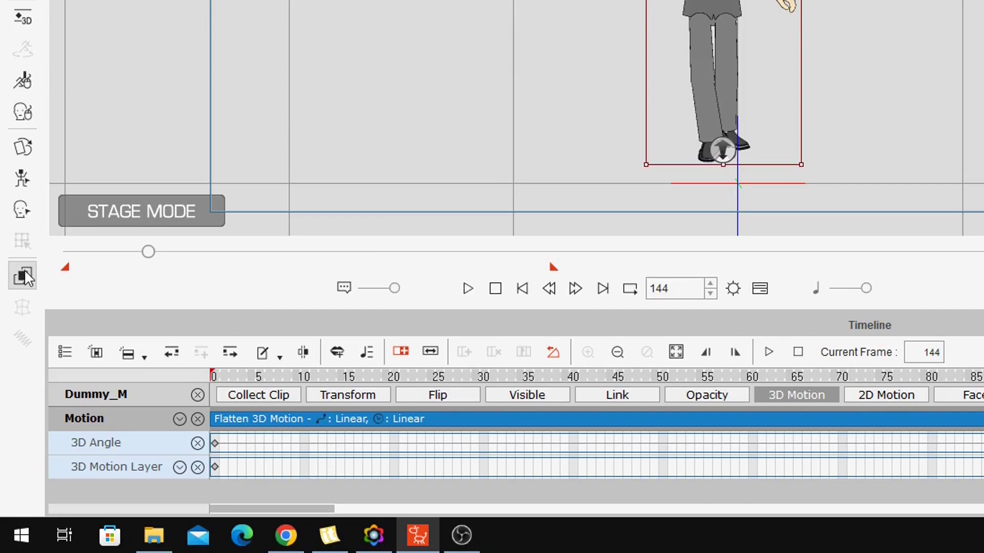
# Open the layer order editor at frame 144 and place the torso in front of the character's right thigh
pyautogui.click(23, 277)
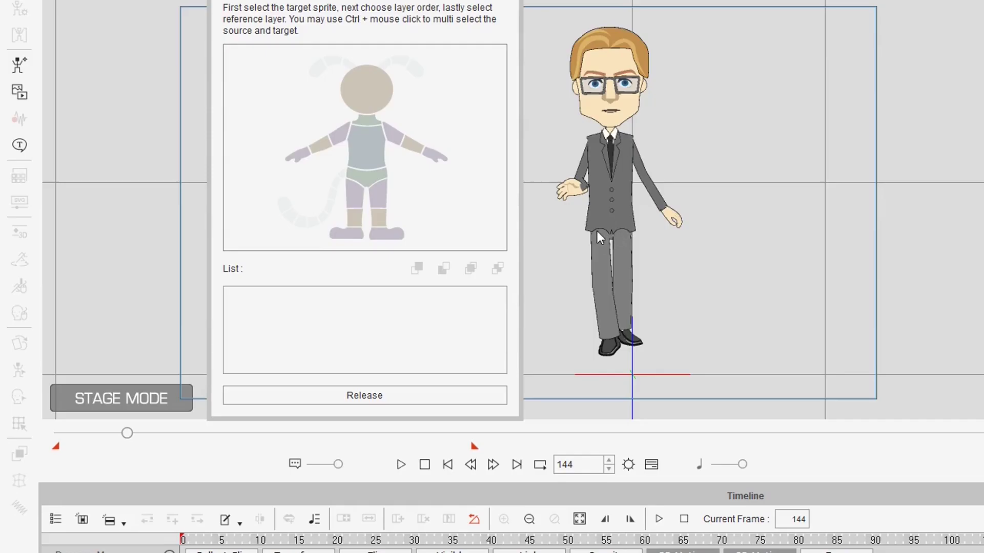
pyautogui.click(621, 201)
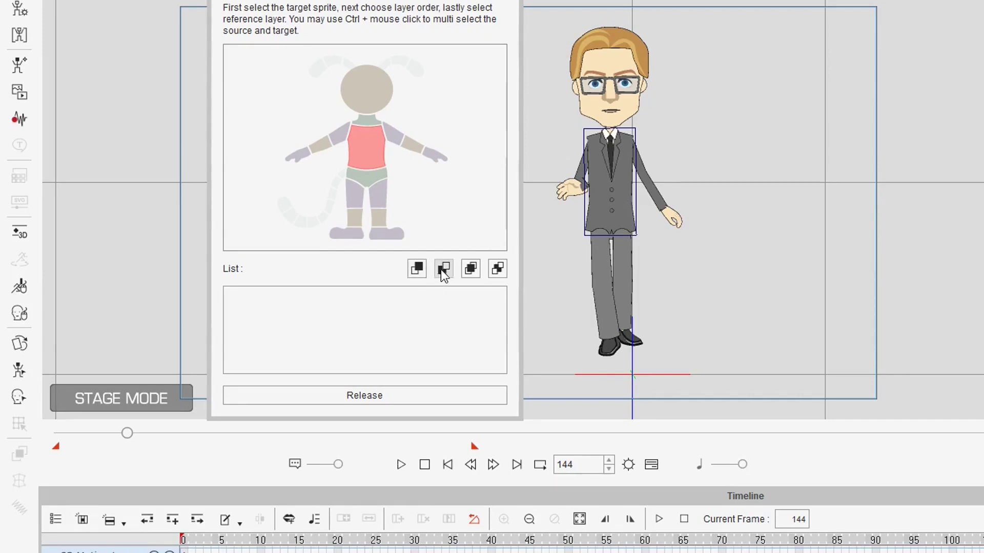
pyautogui.click(423, 270)
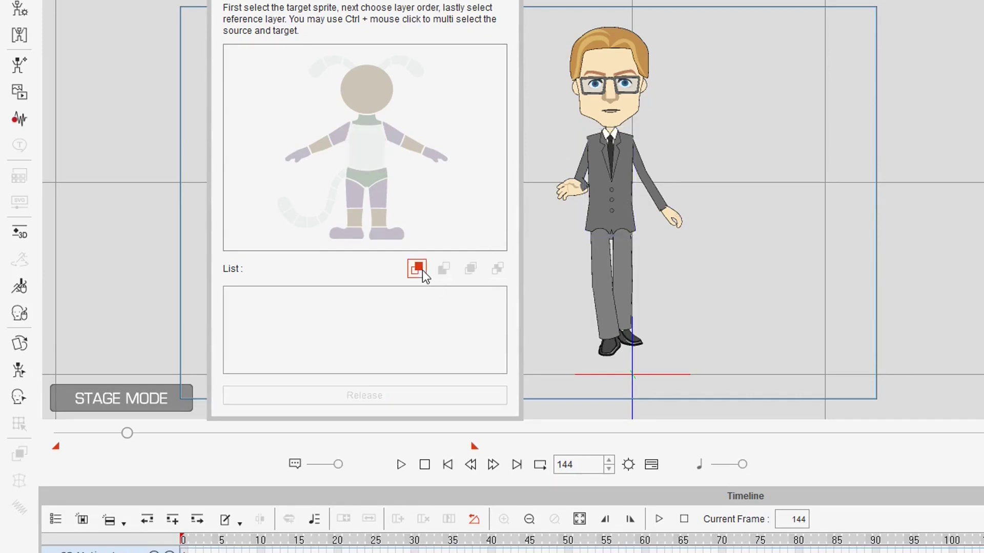
pyautogui.click(358, 195)
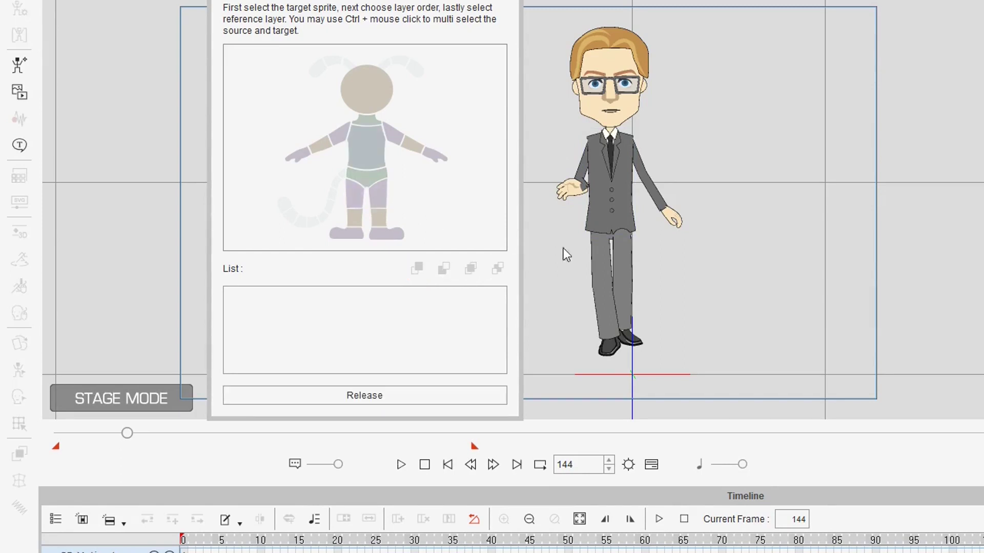
# Place the torso in front of the character's left thigh as well and play the animation from the start
pyautogui.click(375, 148)
pyautogui.click(417, 267)
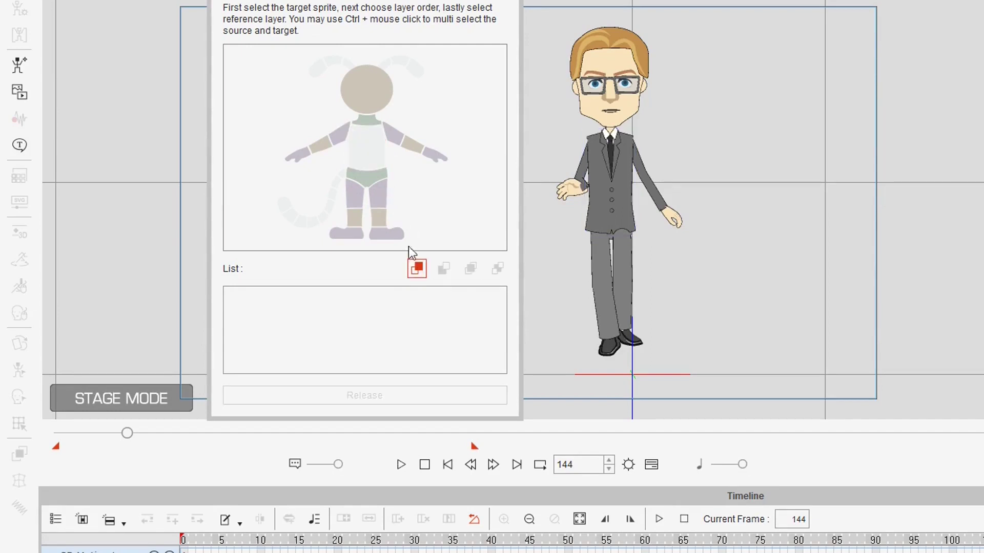
pyautogui.click(383, 197)
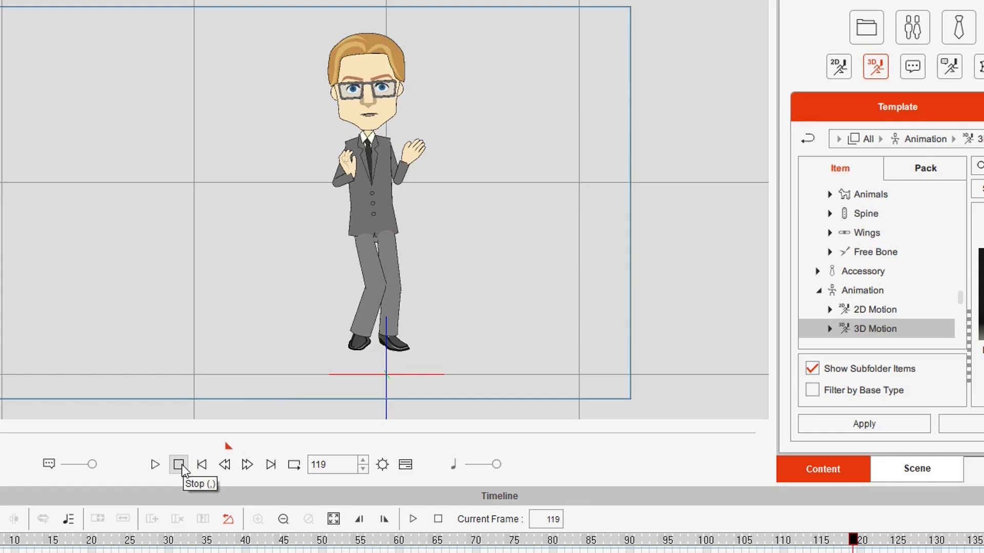
pyautogui.click(427, 465)
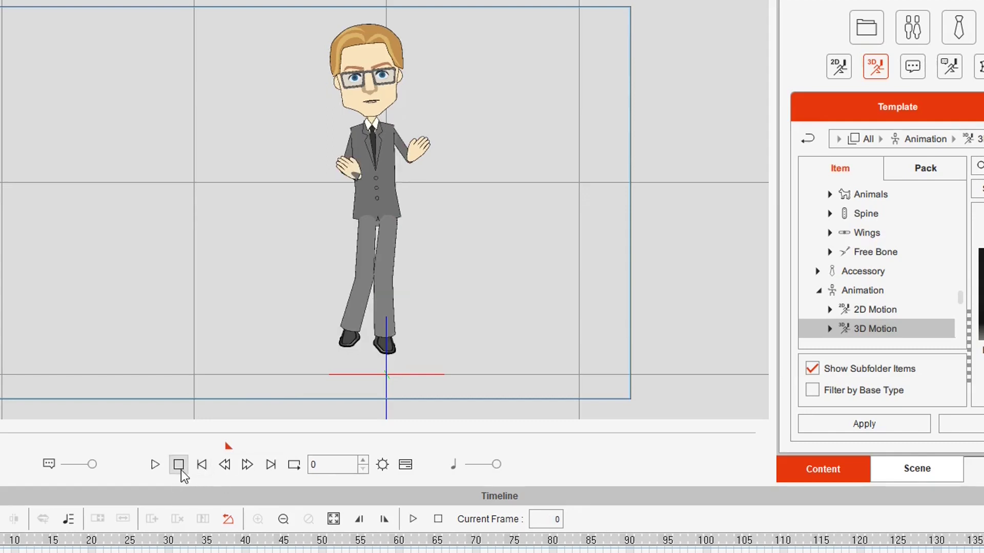
pyautogui.click(156, 464)
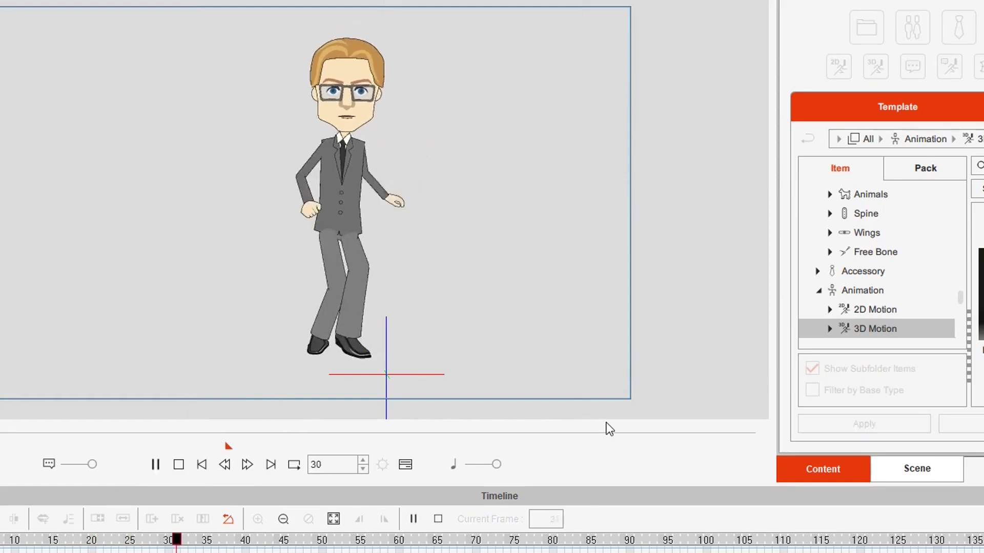